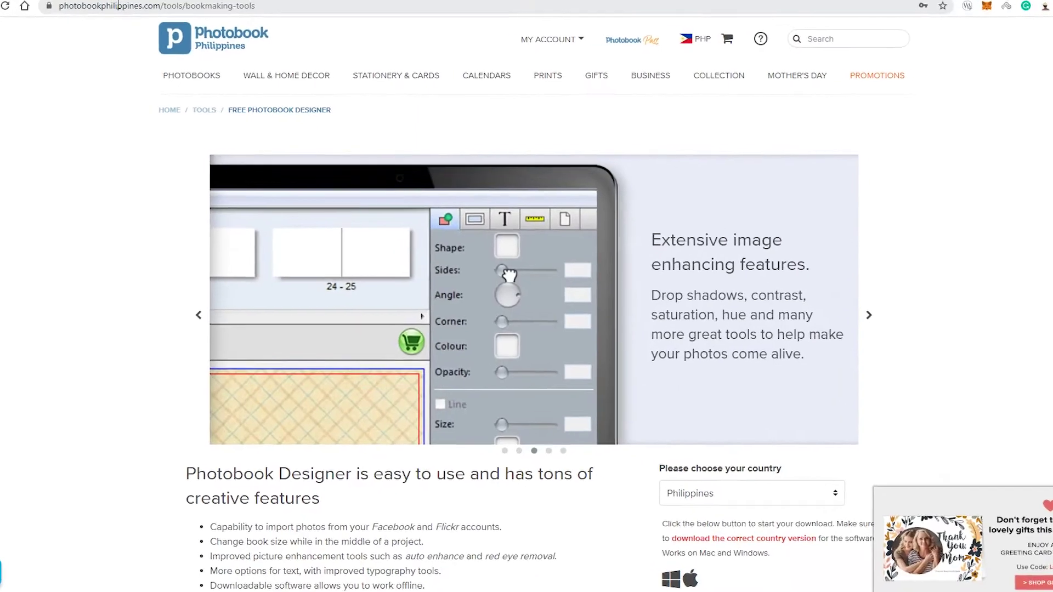
Step: Select the page address and keep Philippines as the download country
{"action": "left_click_drag", "start_coordinate": [64, 9], "coordinate": [300, 10]}
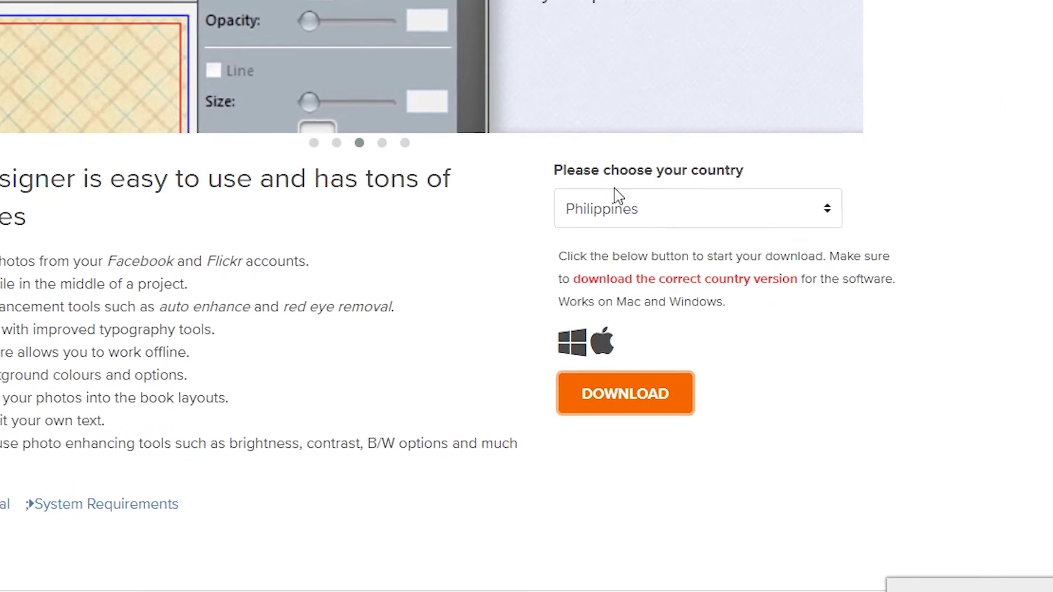
{"action": "left_click", "coordinate": [622, 218]}
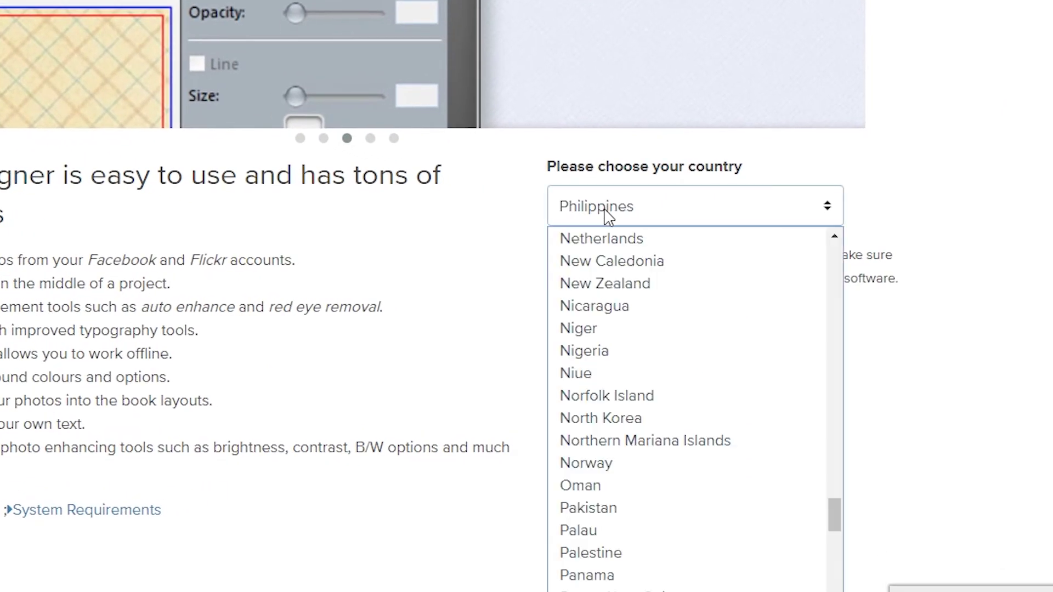
{"action": "key", "text": "Escape"}
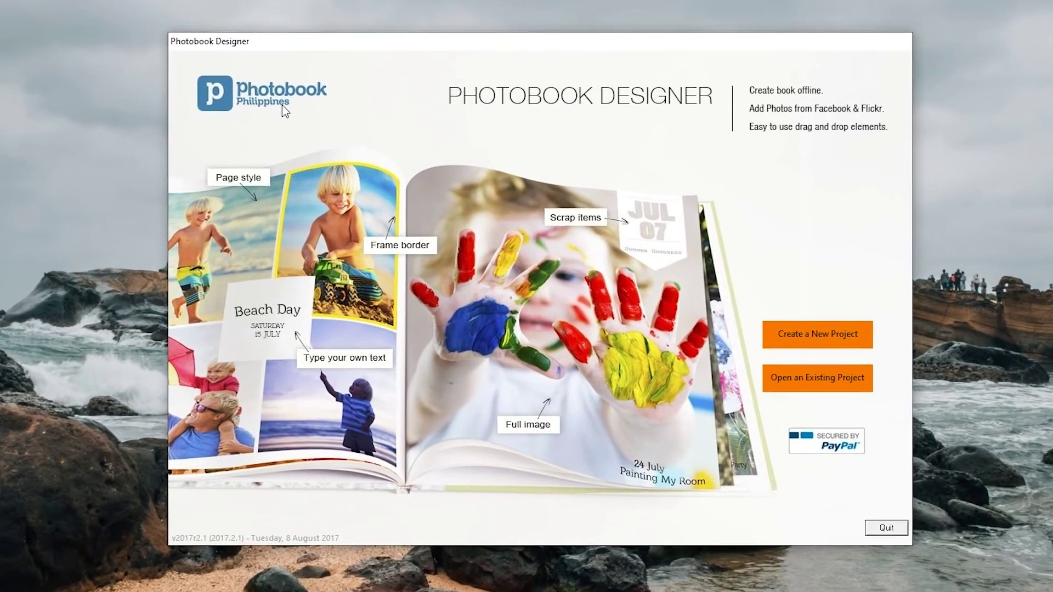
Step: Start a new Photobooks > Hardcover and Softcover project in the 8 x 6 Small Landscape Softcover size
{"action": "left_click", "coordinate": [827, 334]}
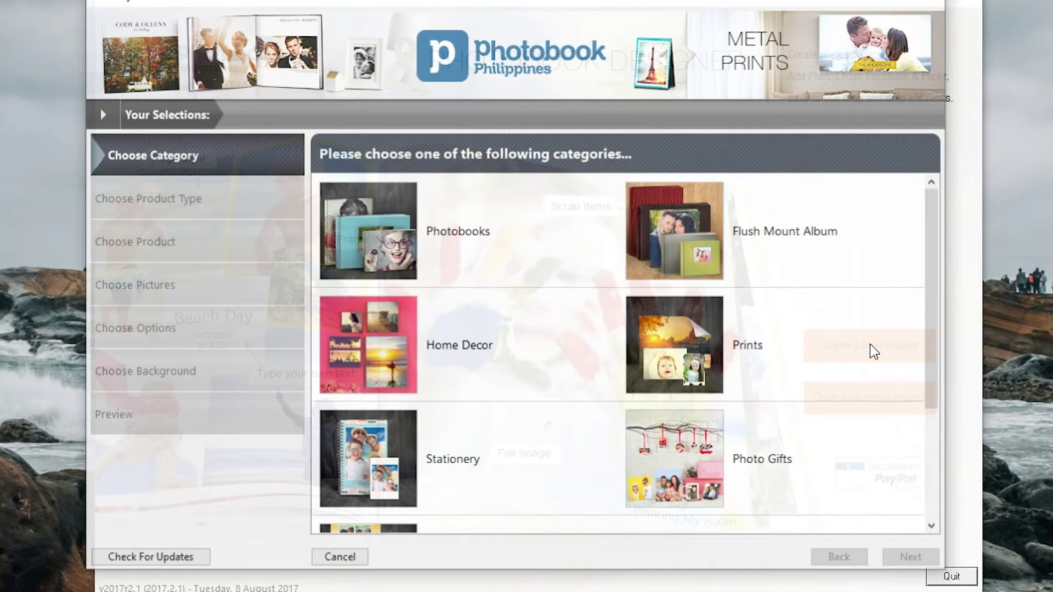
{"action": "left_click_drag", "start_coordinate": [932, 194], "coordinate": [936, 118]}
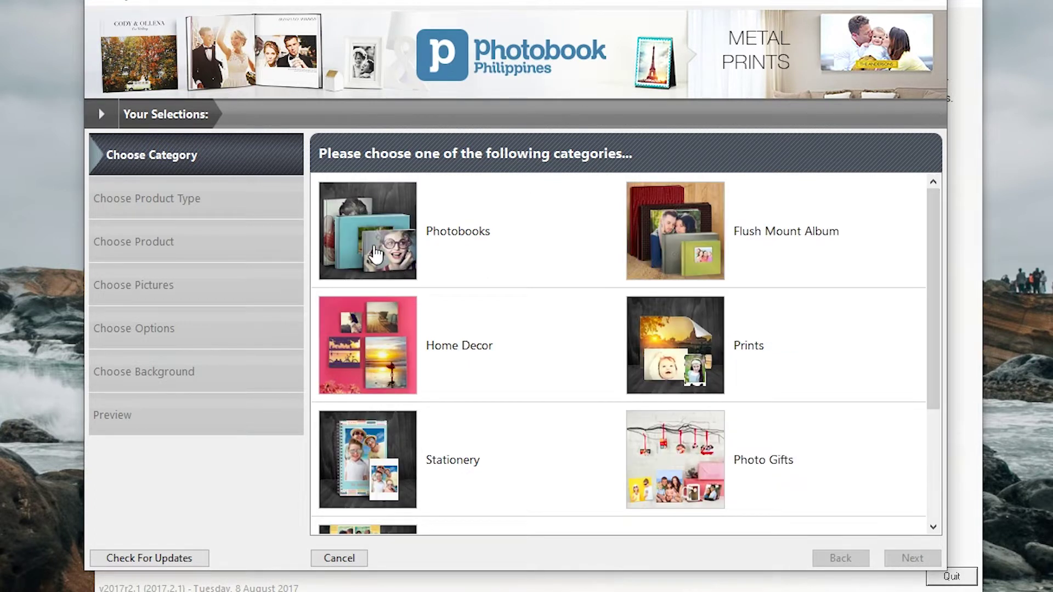
{"action": "left_click", "coordinate": [357, 244]}
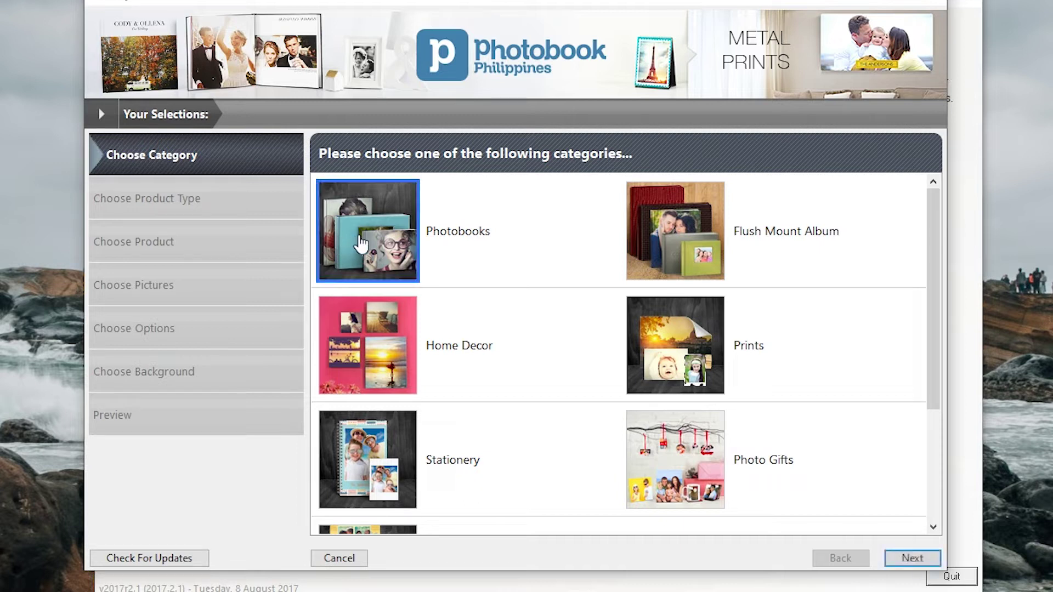
{"action": "left_click", "coordinate": [912, 559]}
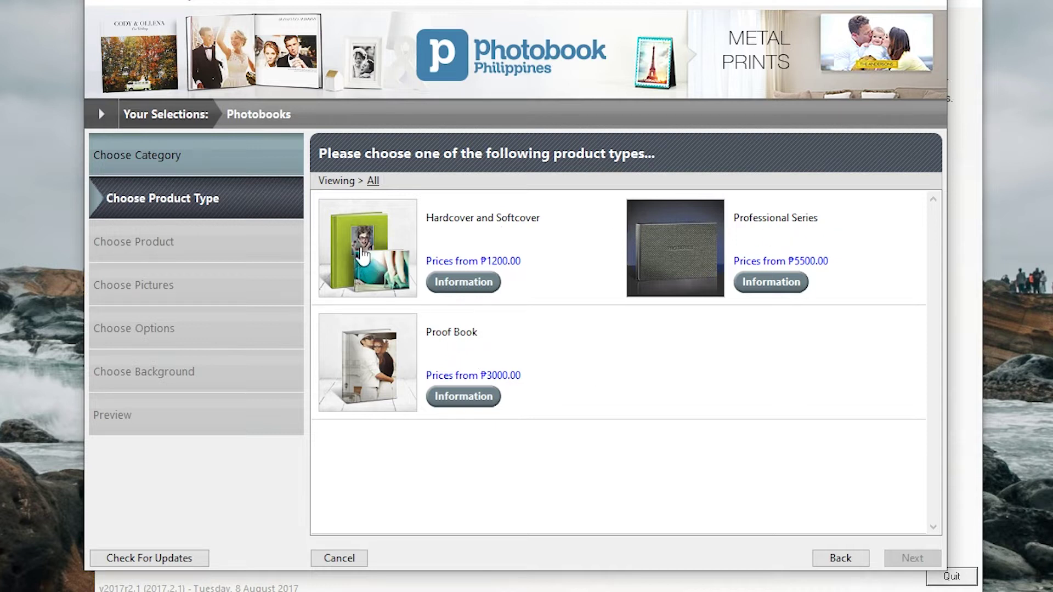
{"action": "left_click", "coordinate": [388, 257]}
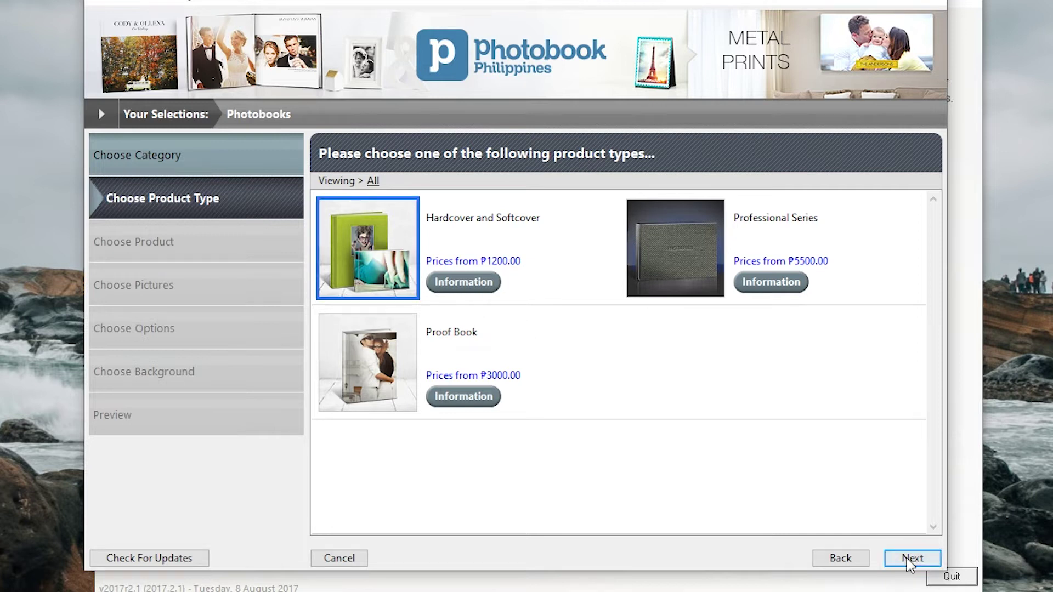
{"action": "left_click", "coordinate": [908, 559]}
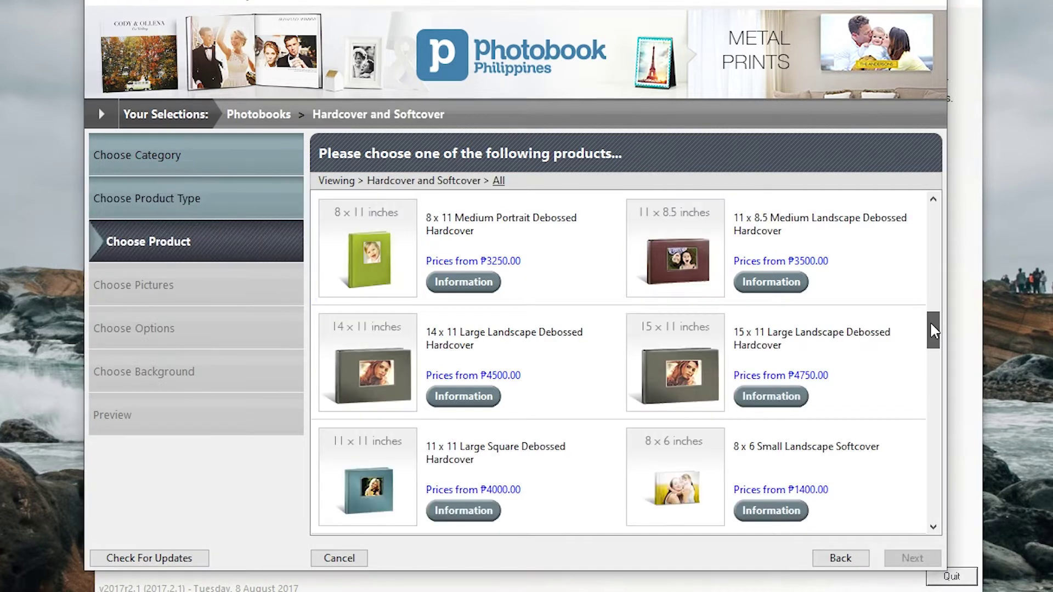
{"action": "left_click", "coordinate": [670, 503]}
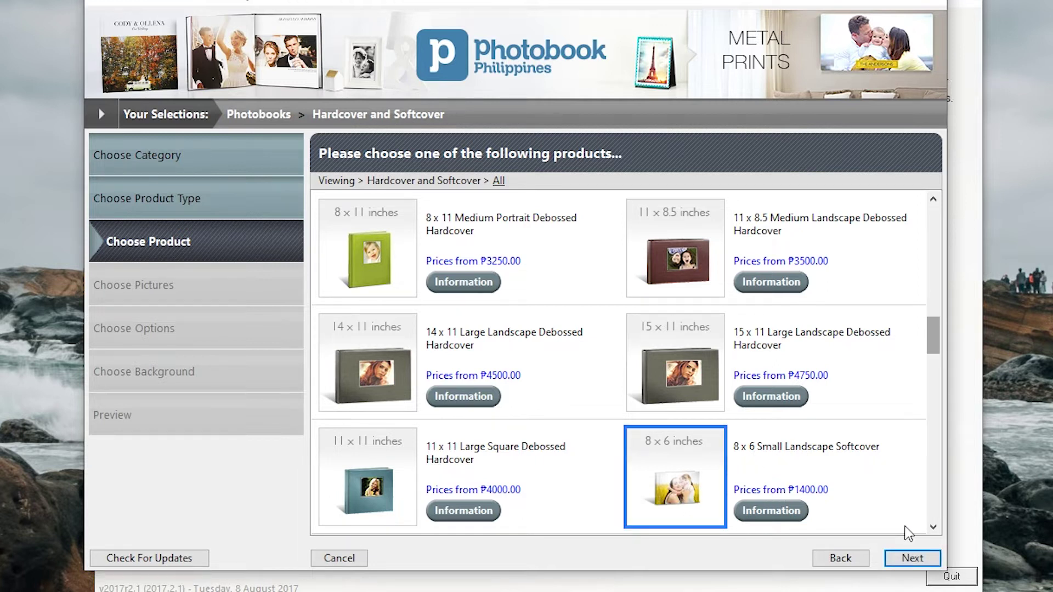
{"action": "left_click", "coordinate": [906, 558]}
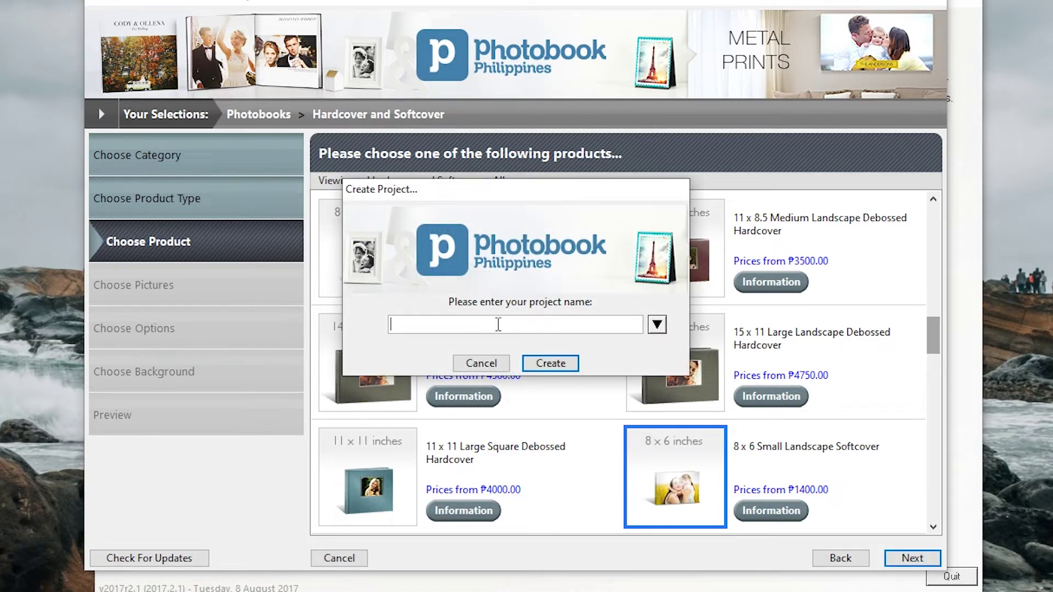
Step: Name the new project 'Taiwan 2' and create it
{"action": "left_click", "coordinate": [657, 325]}
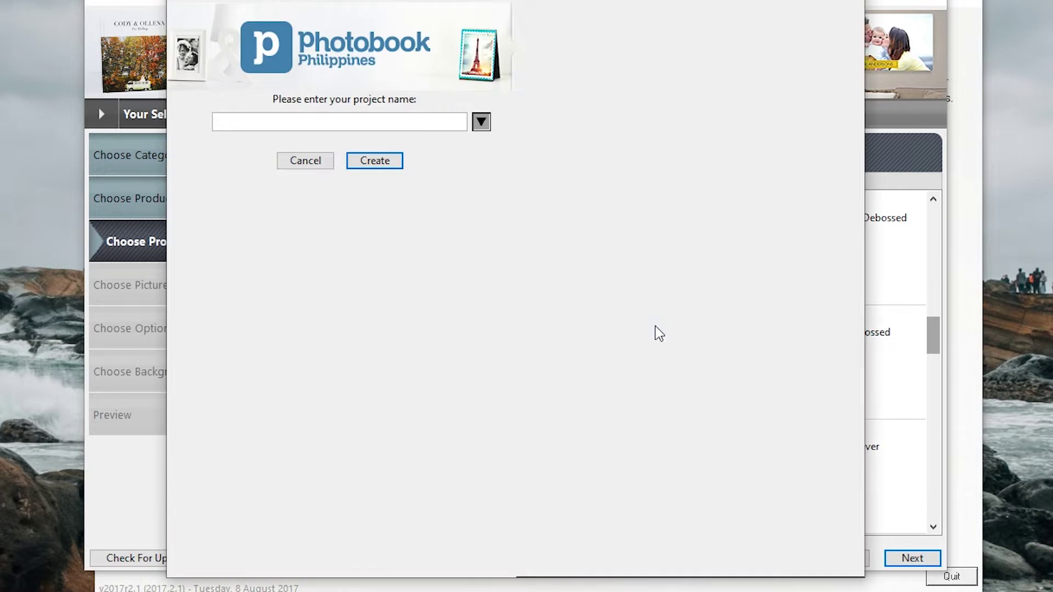
{"action": "type", "text": "Taiwan 2"}
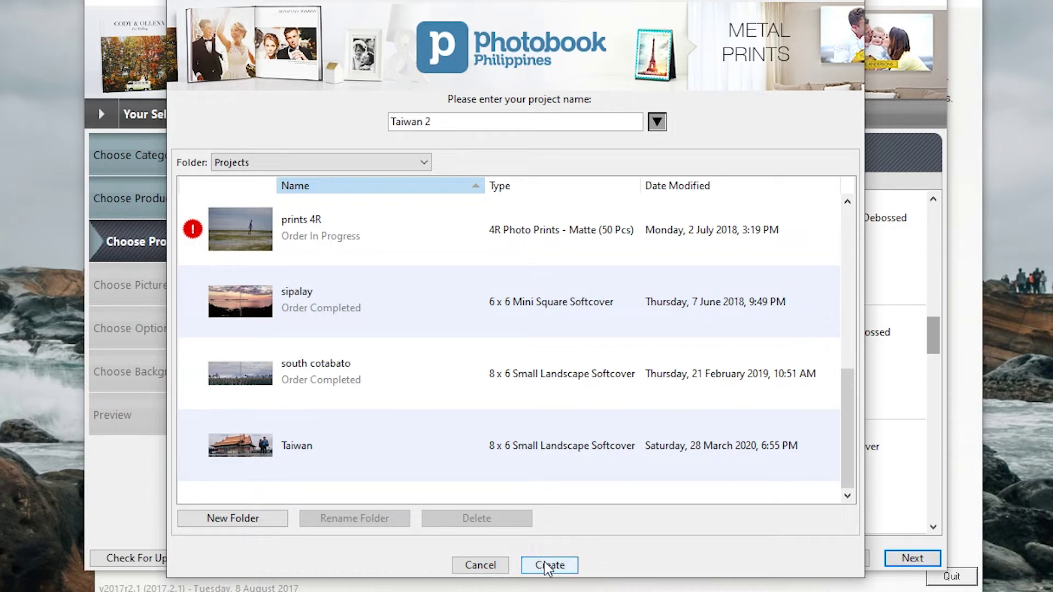
{"action": "left_click", "coordinate": [547, 567]}
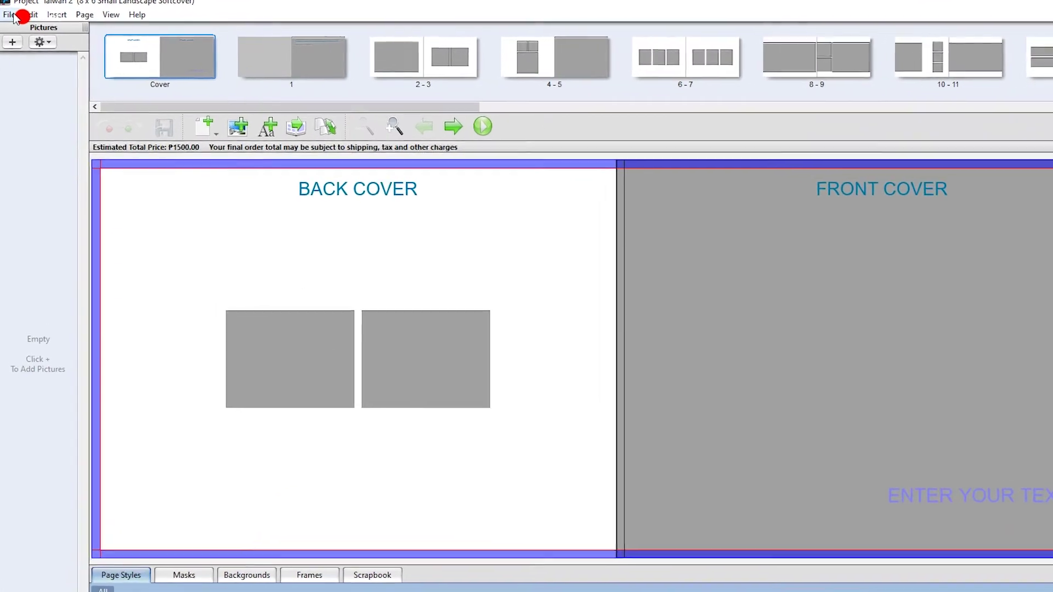
Step: Look over the File, Edit, Insert, Page, View and Help menu commands
{"action": "left_click", "coordinate": [15, 18]}
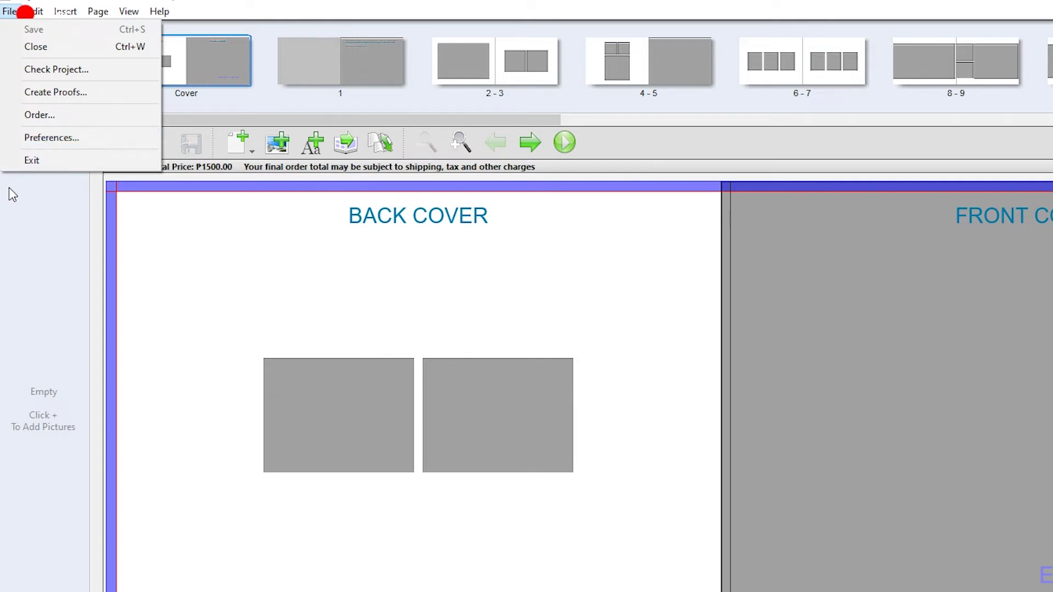
{"action": "mouse_move", "coordinate": [36, 12]}
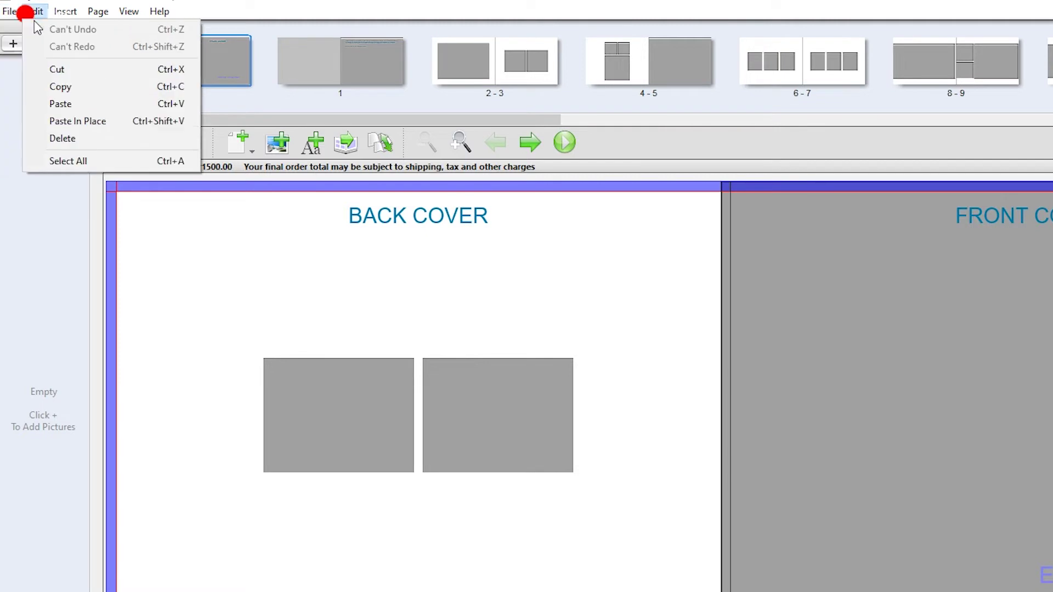
{"action": "key", "text": "Escape"}
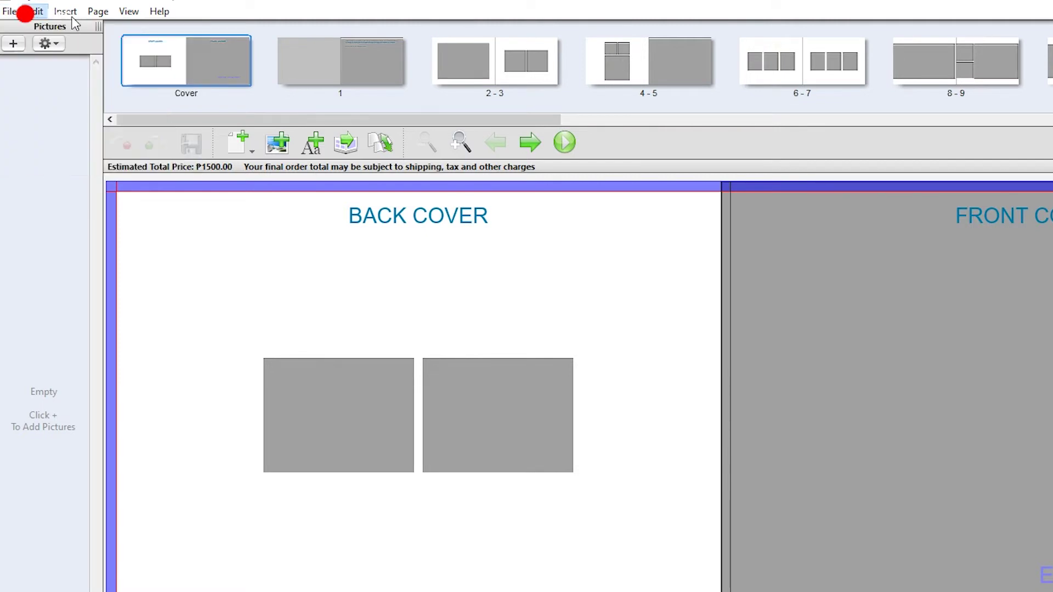
{"action": "left_click", "coordinate": [72, 16]}
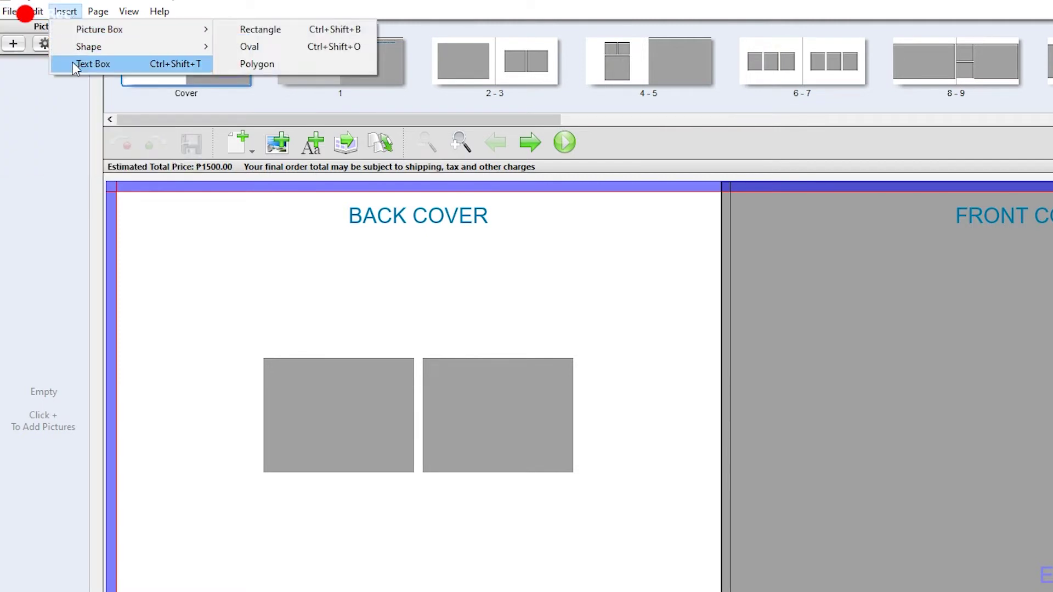
{"action": "mouse_move", "coordinate": [93, 13]}
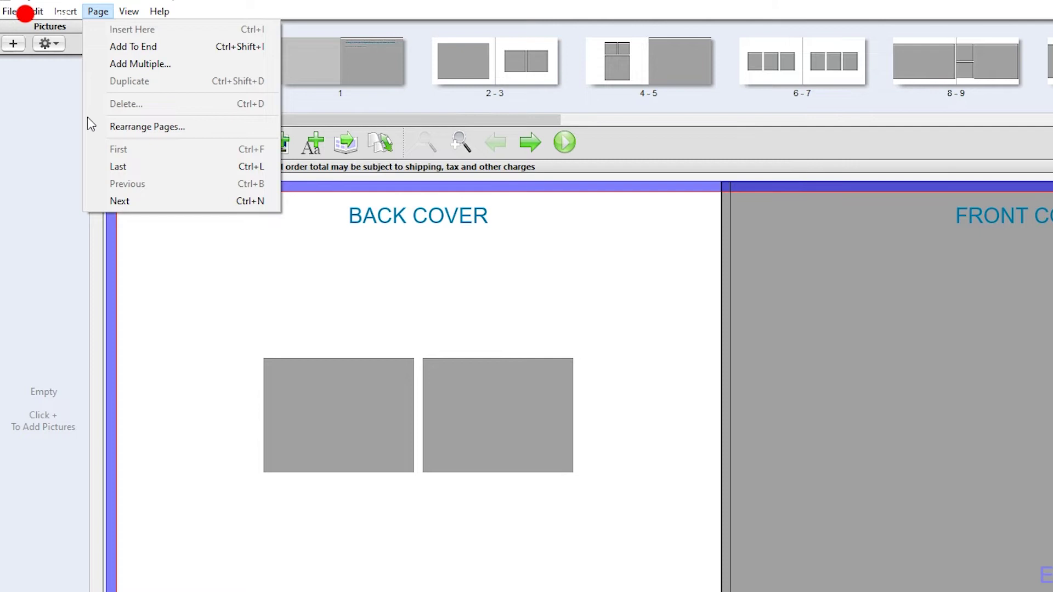
{"action": "mouse_move", "coordinate": [134, 14]}
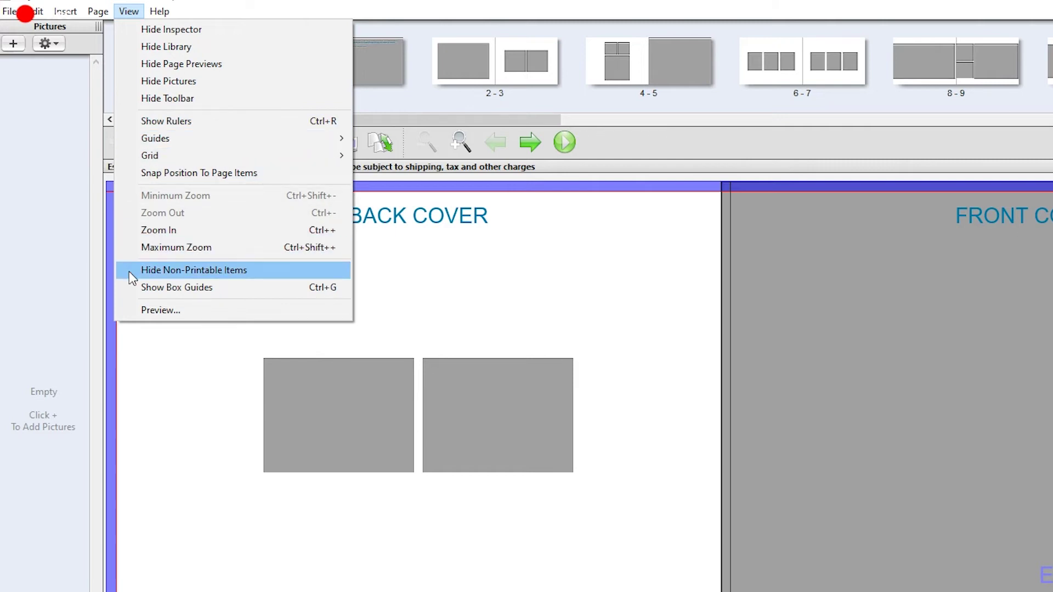
{"action": "mouse_move", "coordinate": [160, 7]}
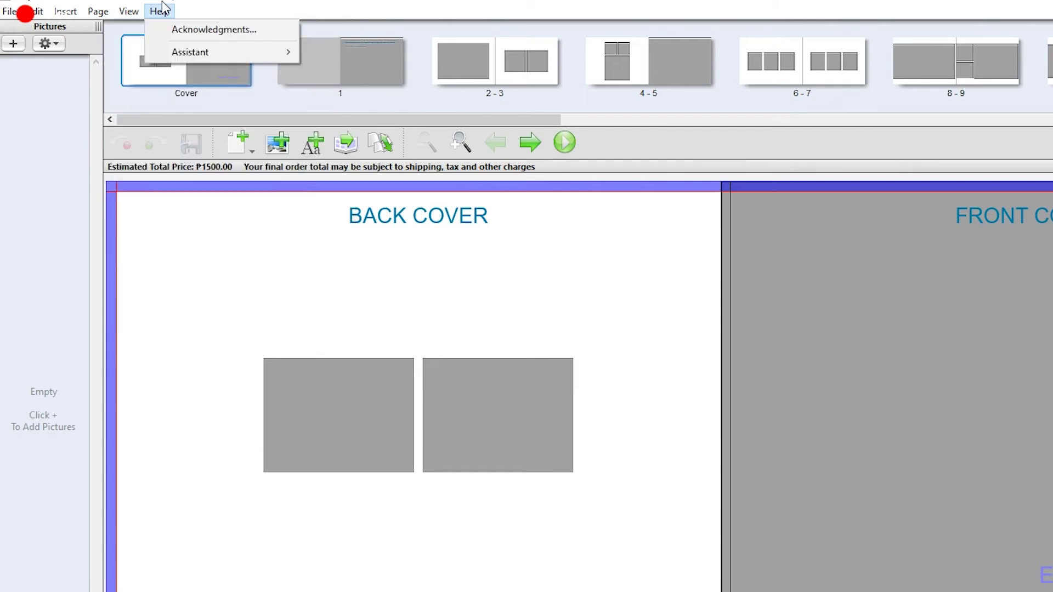
Step: Check the picture list display options and the sources for adding pictures
{"action": "left_click", "coordinate": [50, 44]}
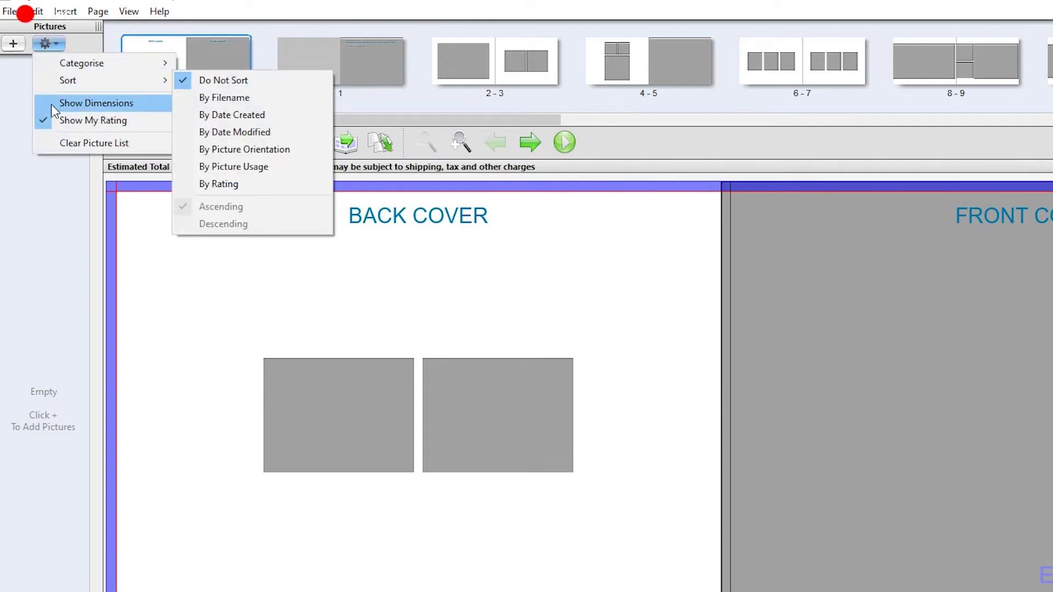
{"action": "mouse_move", "coordinate": [57, 81]}
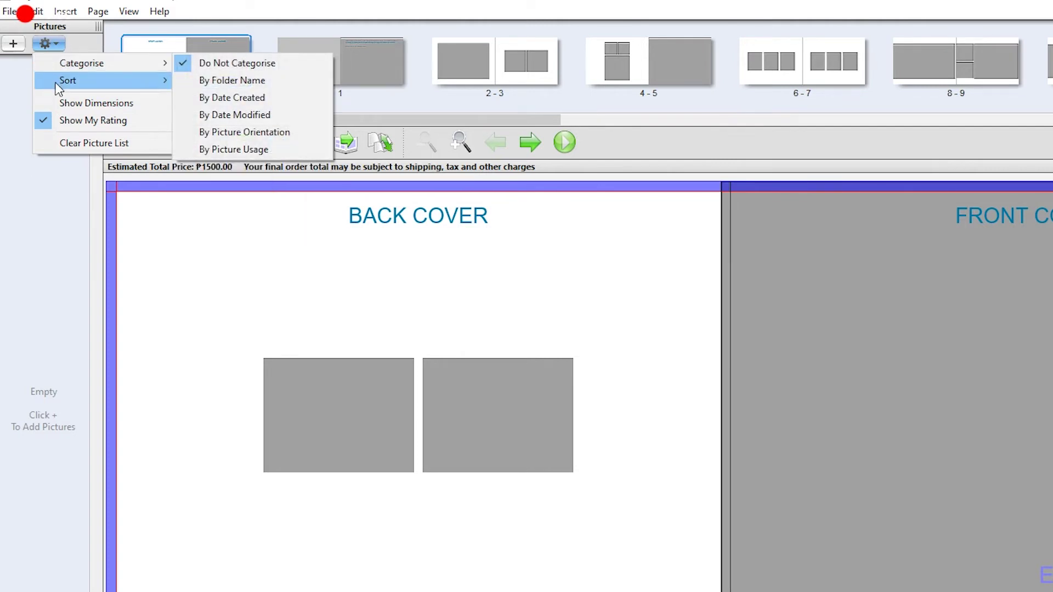
{"action": "left_click", "coordinate": [13, 43]}
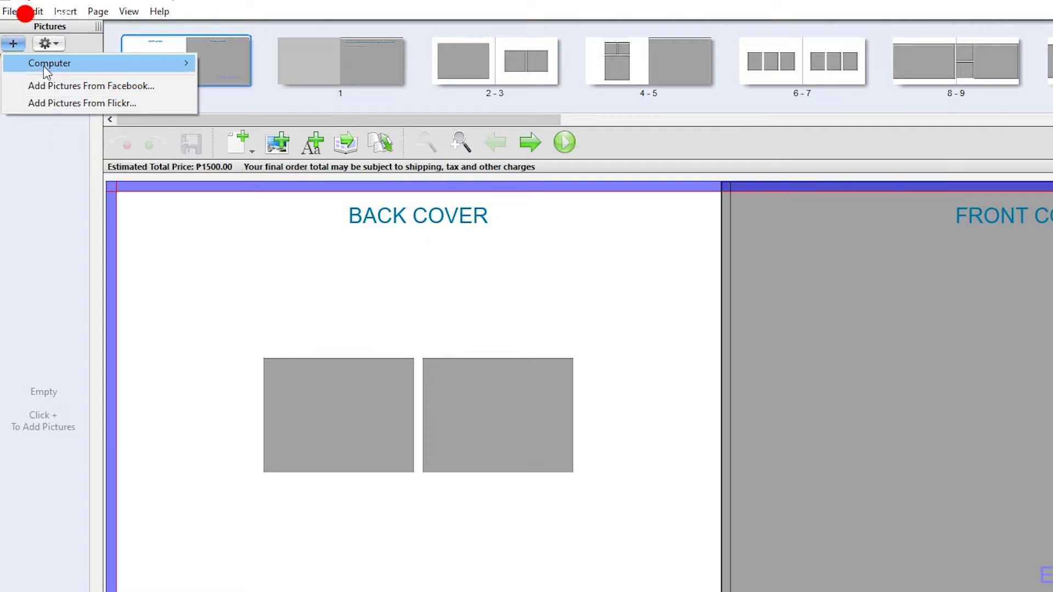
Step: Add photo files, browsing the D: drive to 2020 > 03-21 Taiwan Sony > taiwan Sony 2 > edited
{"action": "mouse_move", "coordinate": [160, 67]}
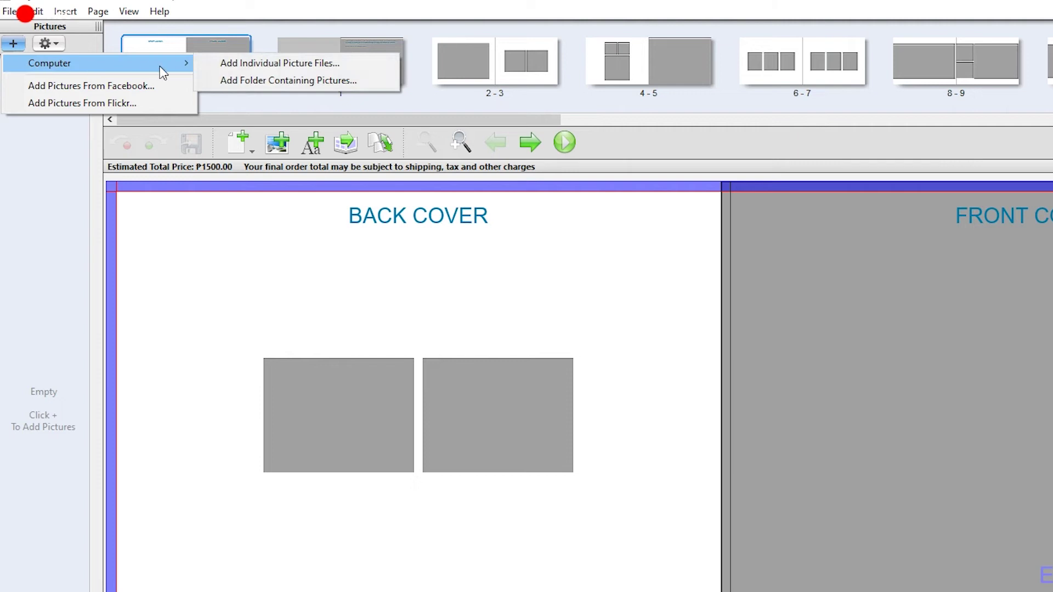
{"action": "left_click", "coordinate": [229, 65]}
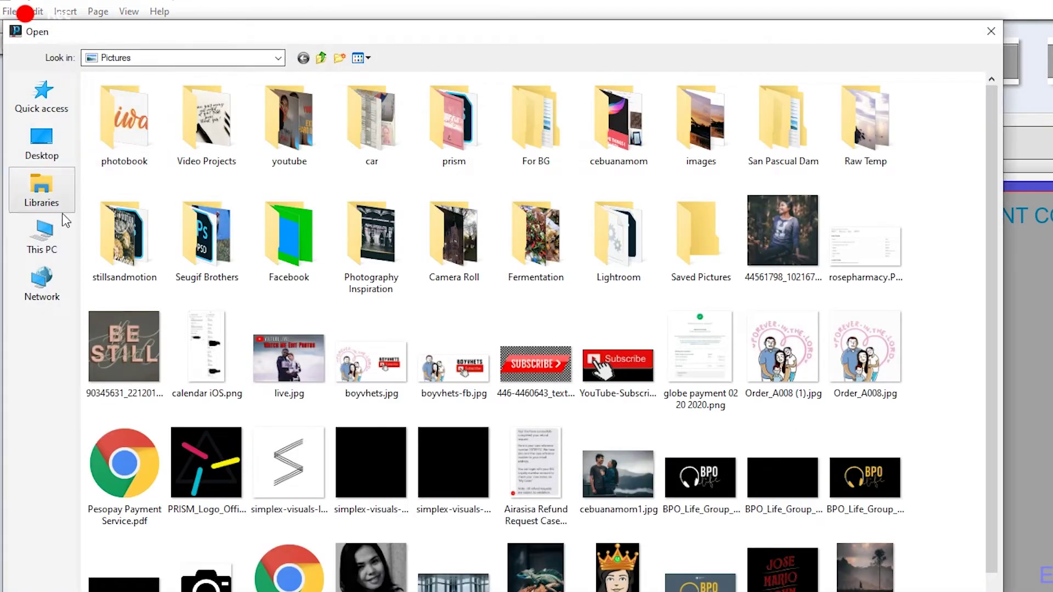
{"action": "left_click", "coordinate": [42, 235]}
{"action": "double_click", "coordinate": [329, 207]}
{"action": "double_click", "coordinate": [141, 148]}
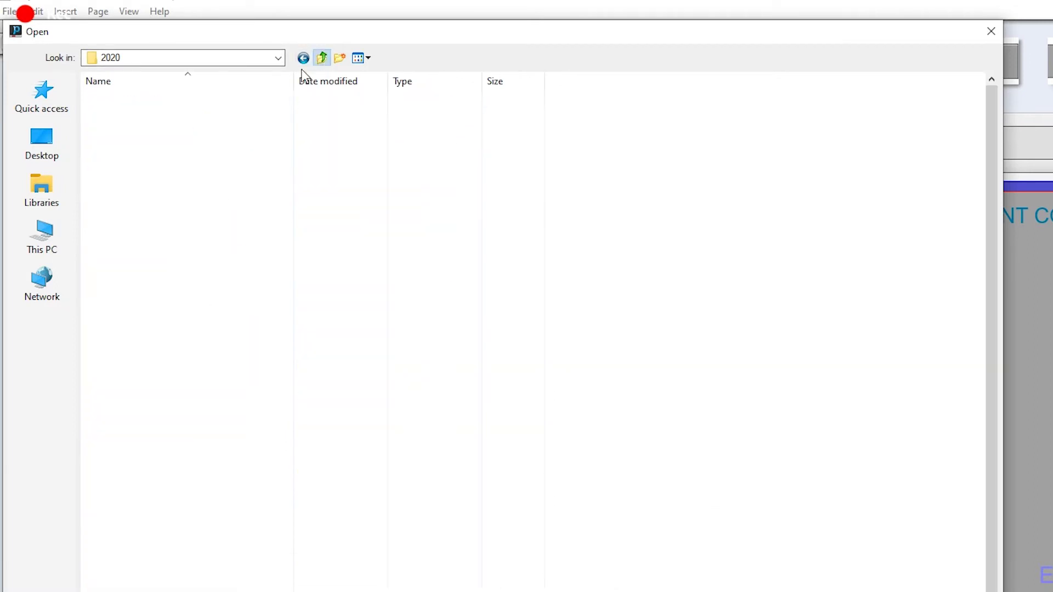
{"action": "double_click", "coordinate": [159, 186]}
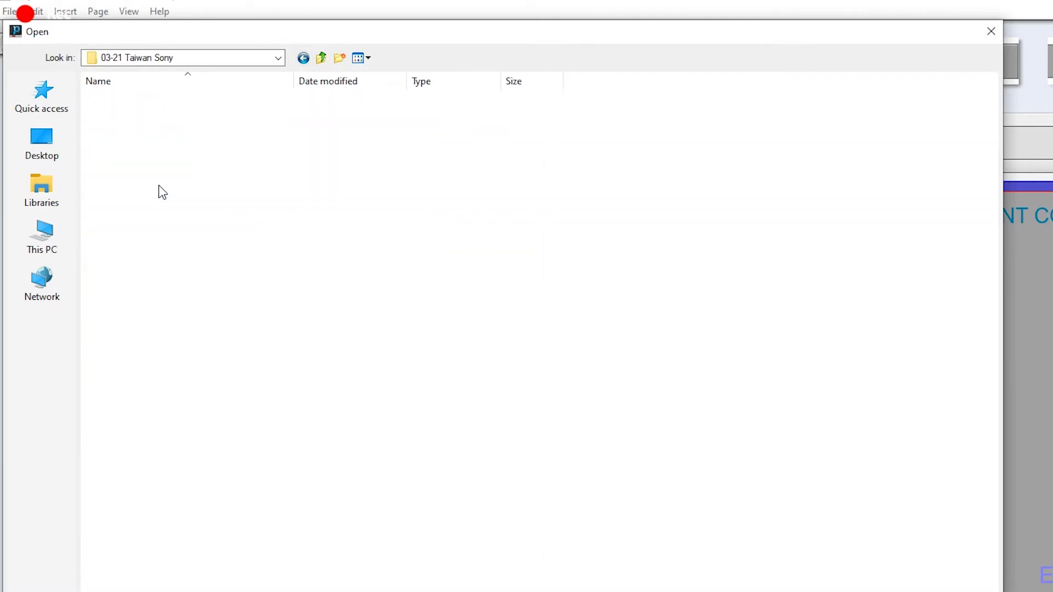
{"action": "double_click", "coordinate": [164, 127]}
{"action": "double_click", "coordinate": [179, 99]}
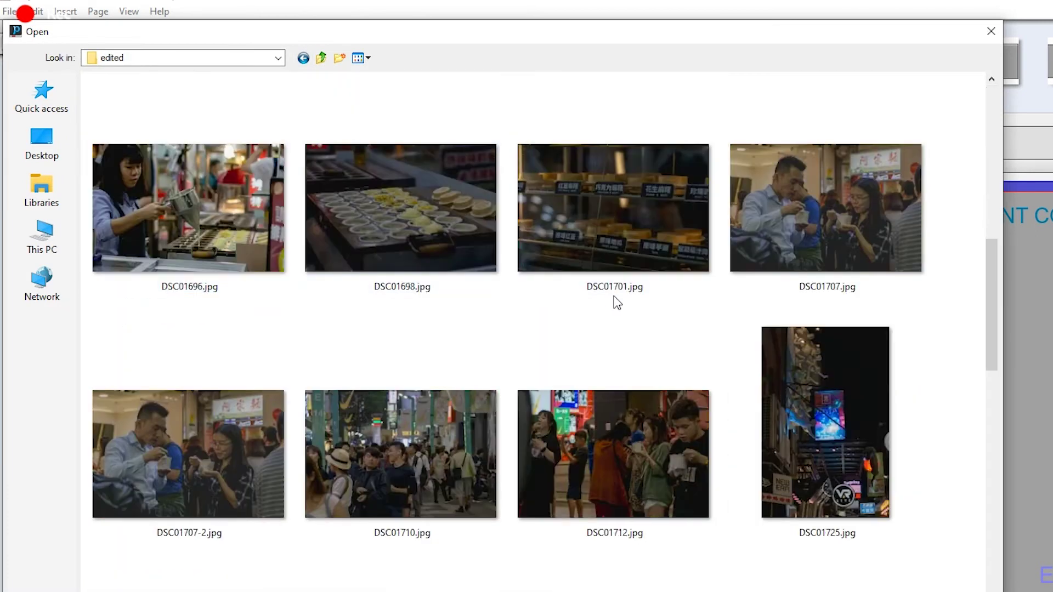
Step: Move through the Taiwan folders to reach 03-21 Taiwan Pana > taiwan pana > edited
{"action": "scroll", "coordinate": [616, 303], "scroll_direction": "down", "scroll_amount": 5}
{"action": "left_click", "coordinate": [320, 57]}
{"action": "left_click", "coordinate": [321, 58]}
{"action": "left_click", "coordinate": [109, 115]}
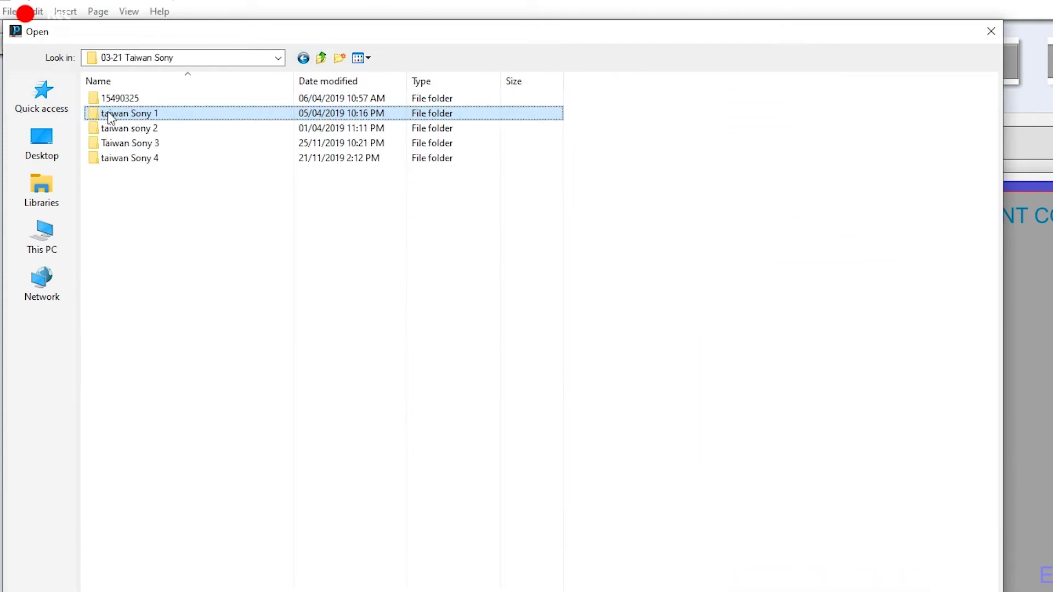
{"action": "key", "text": "BackSpace"}
{"action": "double_click", "coordinate": [152, 172]}
{"action": "double_click", "coordinate": [157, 158]}
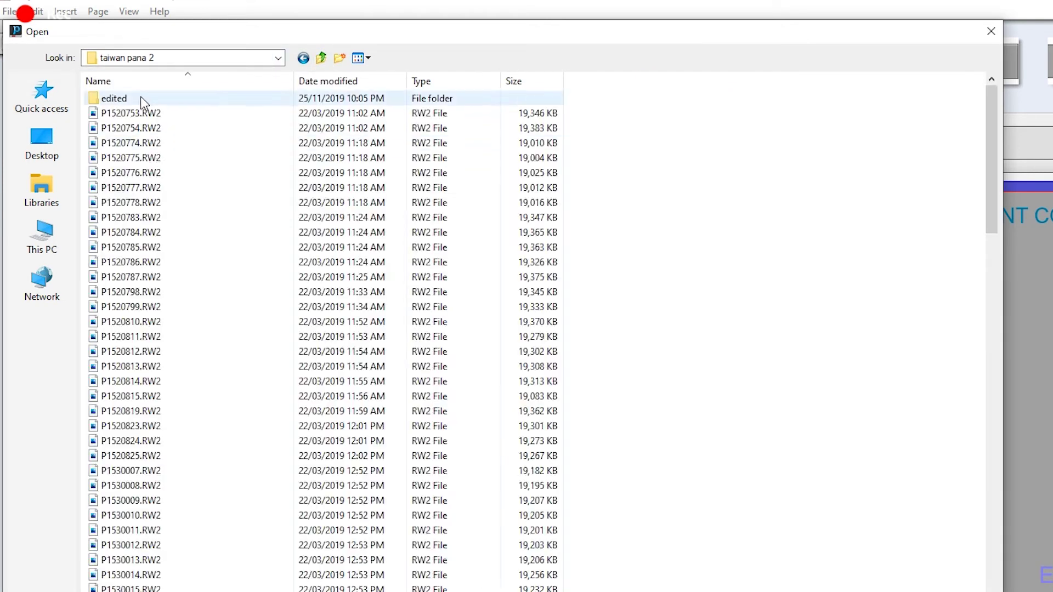
{"action": "double_click", "coordinate": [144, 102]}
{"action": "scroll", "coordinate": [238, 222], "scroll_direction": "down", "scroll_amount": 5}
{"action": "key", "text": "BackSpace"}
{"action": "key", "text": "BackSpace"}
{"action": "double_click", "coordinate": [143, 141]}
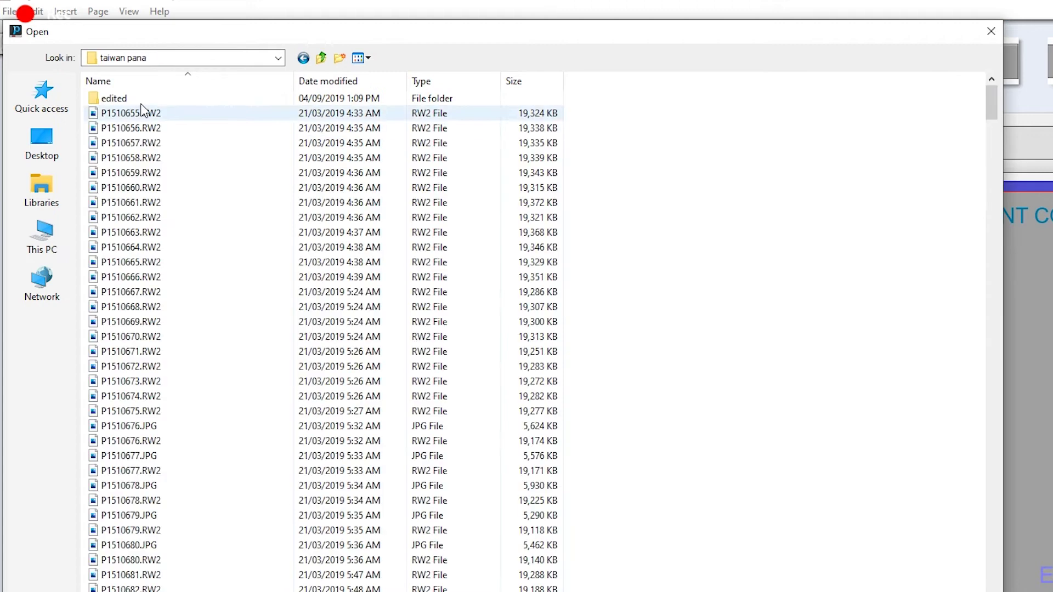
{"action": "double_click", "coordinate": [141, 101]}
{"action": "scroll", "coordinate": [705, 266], "scroll_direction": "down", "scroll_amount": 10}
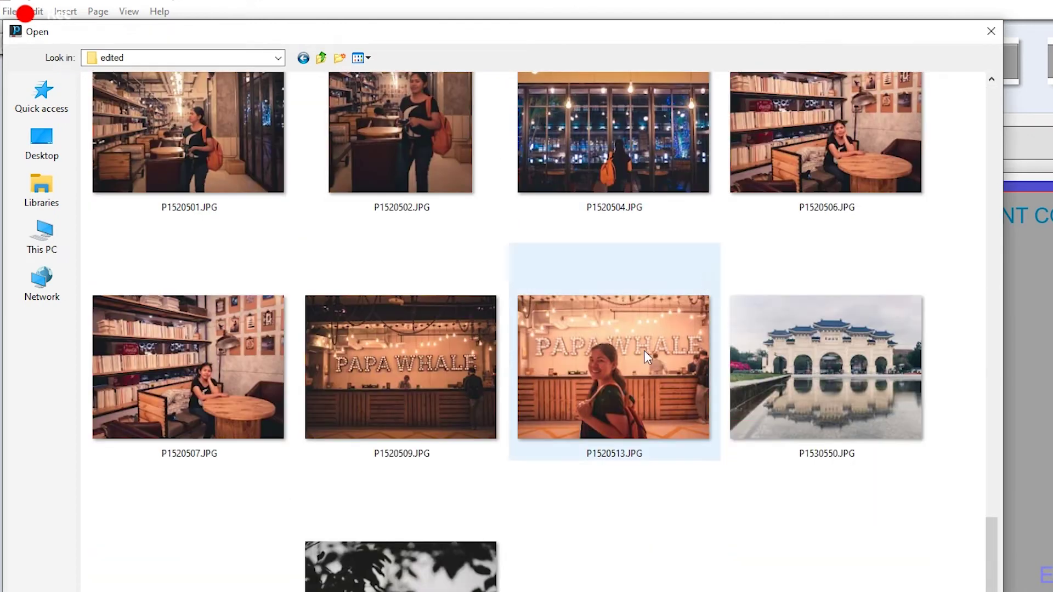
Step: Select P1520502, P1520507, P1520513 and P1530560 and import them into the project
{"action": "left_click", "coordinate": [214, 389]}
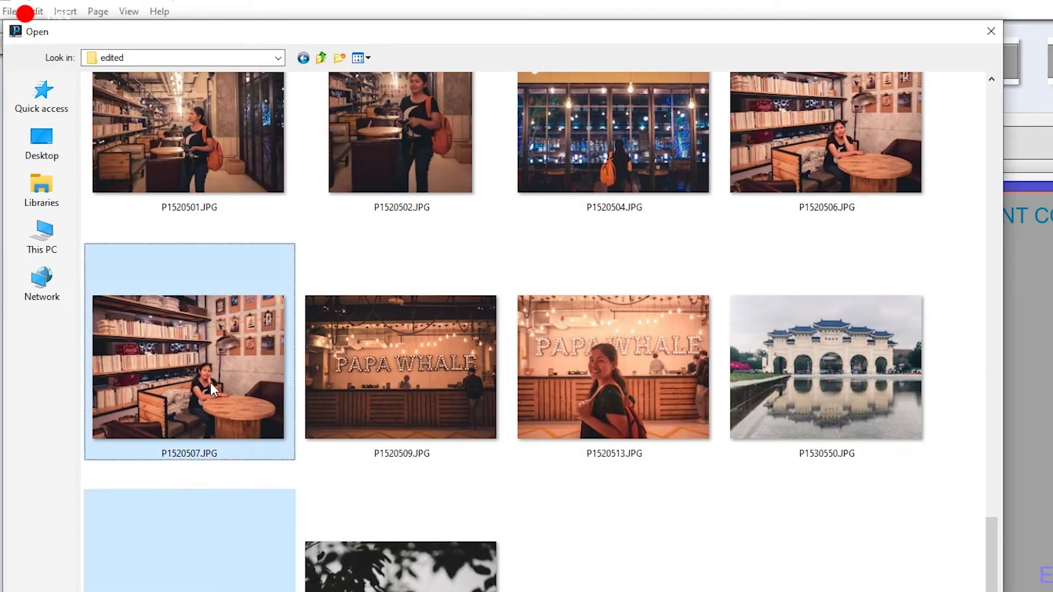
{"action": "left_click", "coordinate": [612, 296], "text": "ctrl"}
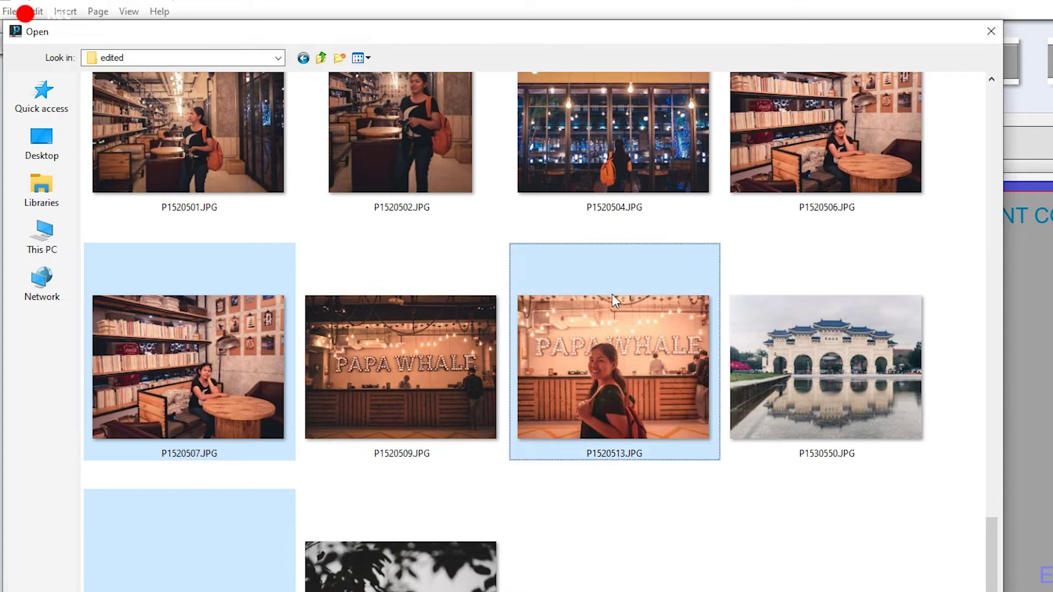
{"action": "left_click", "coordinate": [443, 145], "text": "ctrl"}
{"action": "key", "text": "Return"}
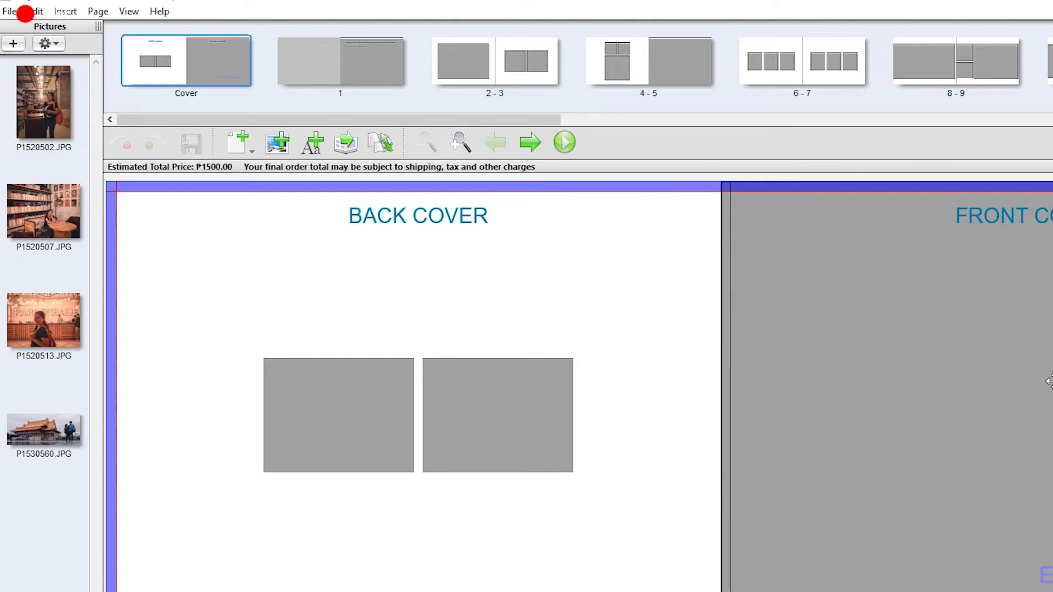
Step: Delete the right-hand photo box on the back cover
{"action": "left_click", "coordinate": [307, 403]}
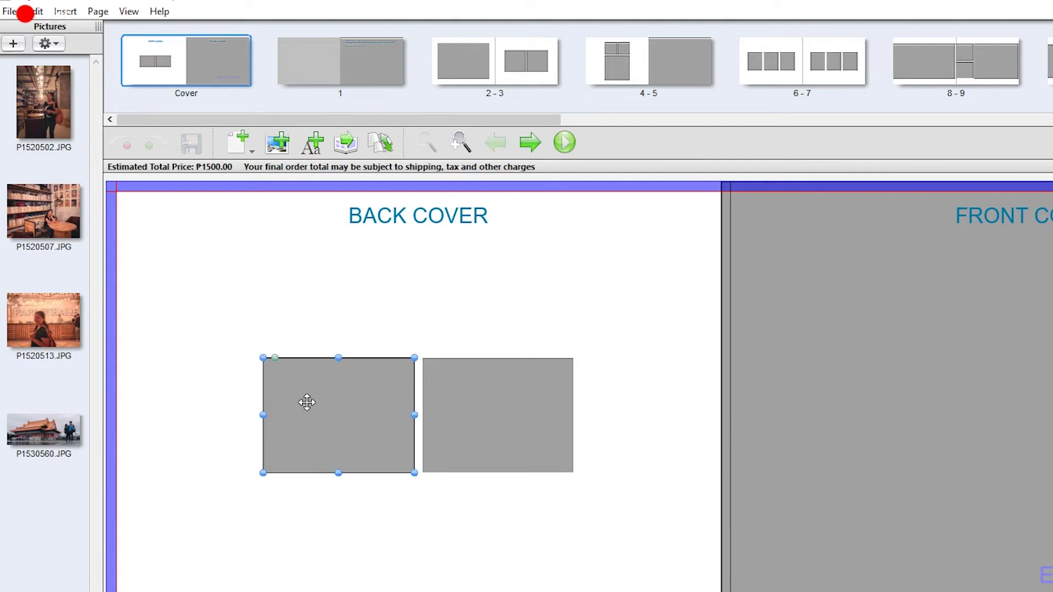
{"action": "left_click_drag", "start_coordinate": [329, 399], "coordinate": [439, 400]}
{"action": "left_click", "coordinate": [442, 399]}
{"action": "left_click", "coordinate": [329, 400]}
{"action": "left_click", "coordinate": [453, 378]}
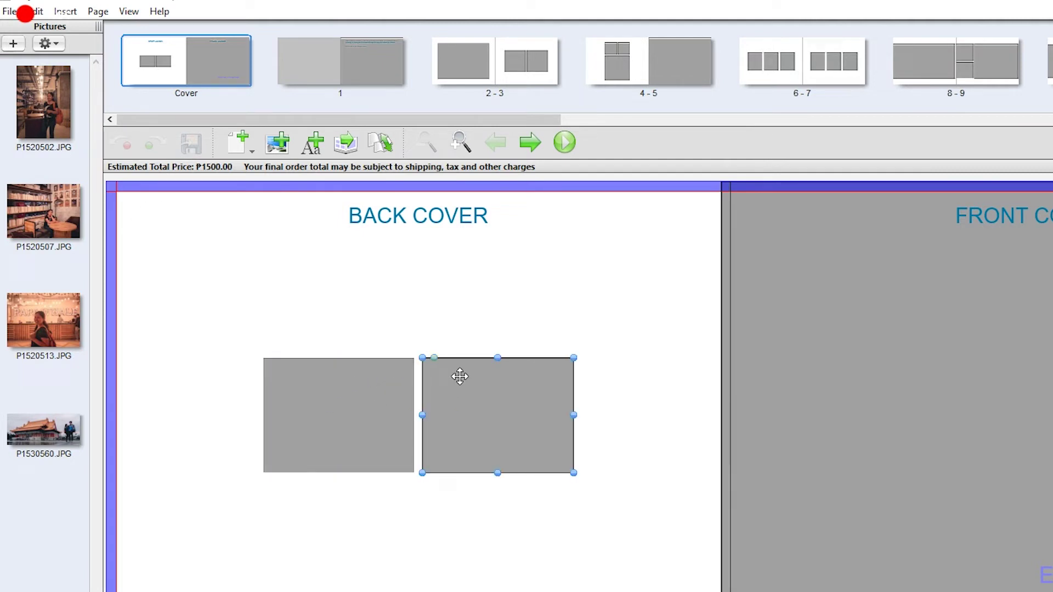
{"action": "key", "text": "Delete"}
Step: Stretch the remaining box across the back cover and place P1530560 on the front cover
{"action": "left_click", "coordinate": [294, 364]}
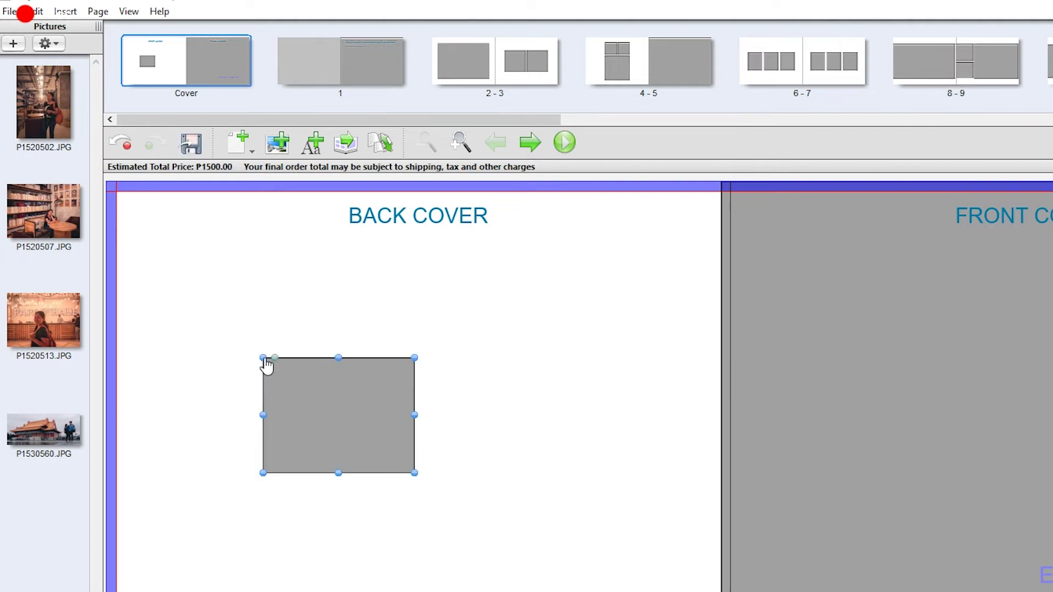
{"action": "left_click_drag", "start_coordinate": [265, 361], "coordinate": [113, 190]}
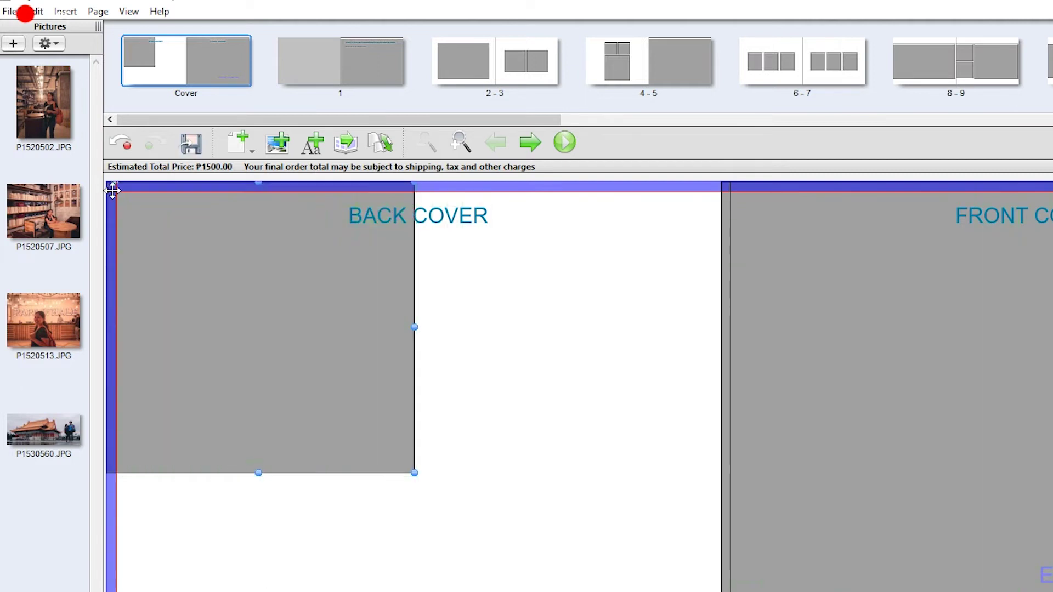
{"action": "left_click_drag", "start_coordinate": [415, 473], "coordinate": [733, 591]}
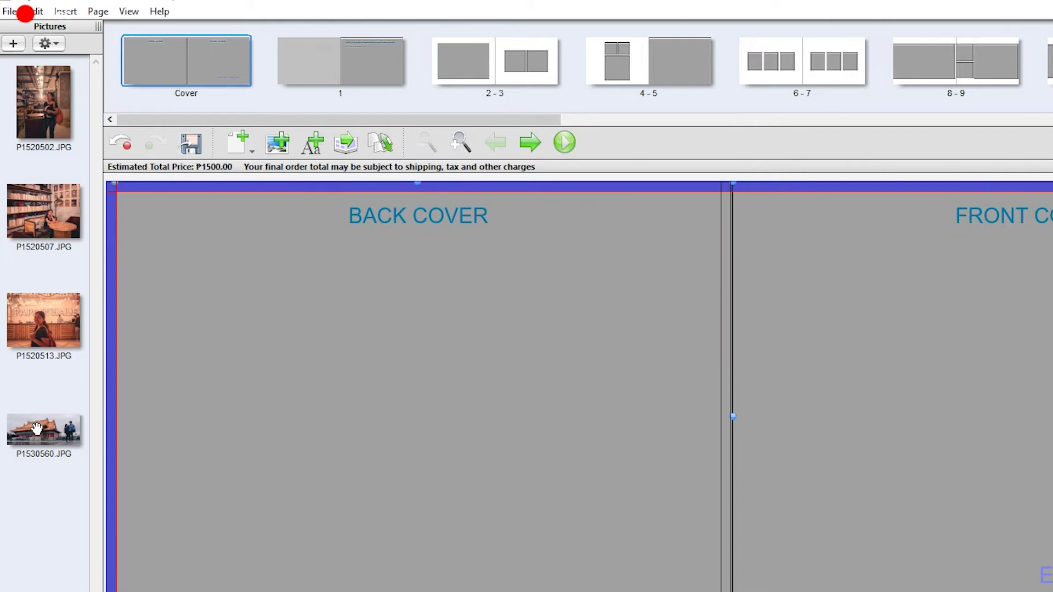
{"action": "left_click_drag", "start_coordinate": [37, 429], "coordinate": [947, 408]}
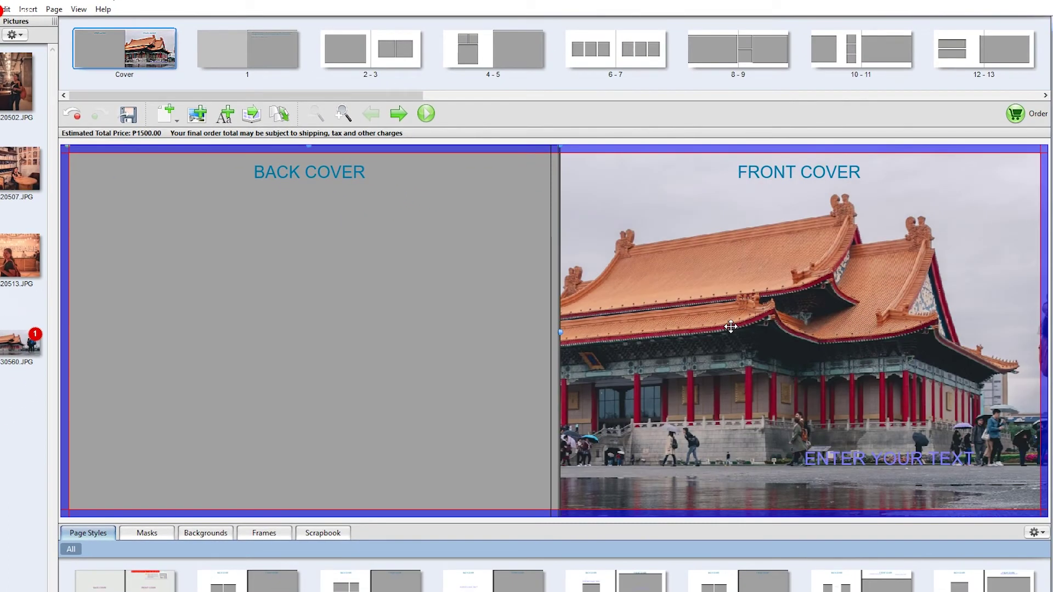
{"action": "left_click", "coordinate": [730, 327]}
Step: Crop the front-cover photo, shifting the frame right onto the couple
{"action": "double_click", "coordinate": [731, 326]}
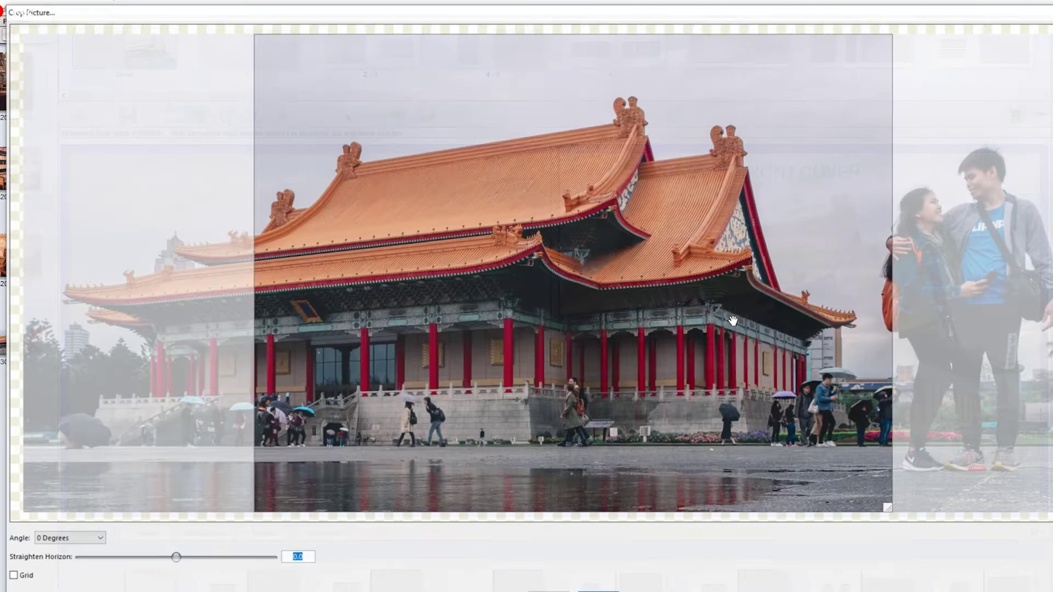
{"action": "left_click_drag", "start_coordinate": [578, 321], "coordinate": [817, 337]}
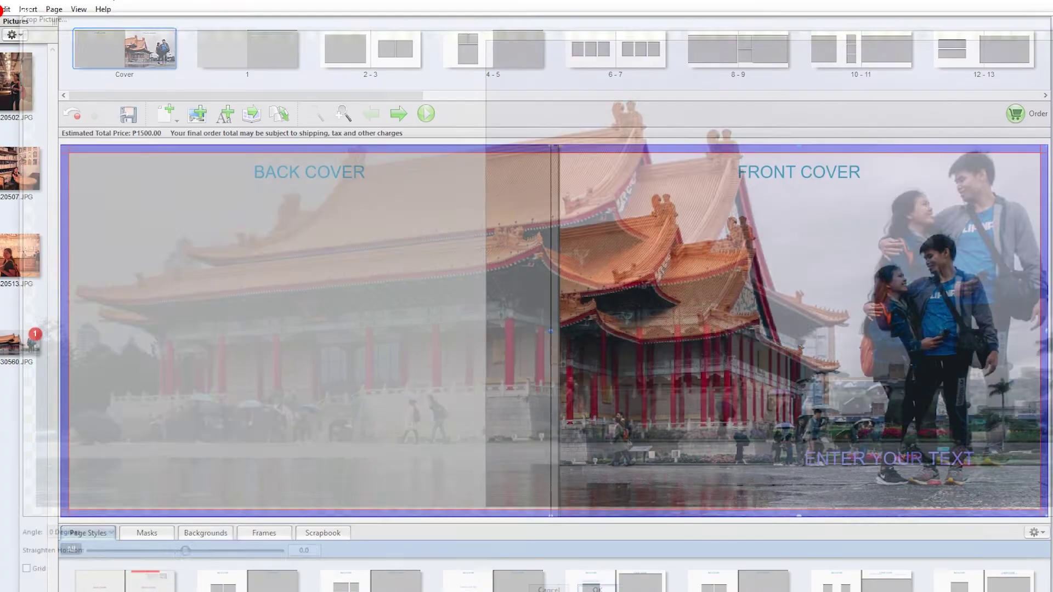
{"action": "key", "text": "Return"}
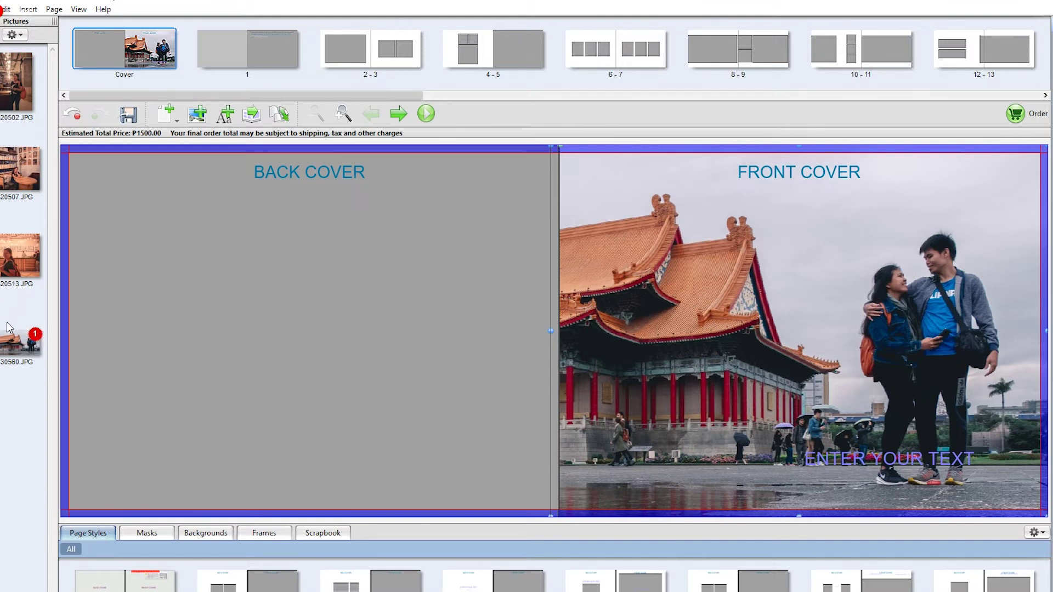
Step: Place P1530560 on the back cover as well and adjust its crop frame
{"action": "left_click_drag", "start_coordinate": [8, 327], "coordinate": [213, 301]}
{"action": "double_click", "coordinate": [213, 301]}
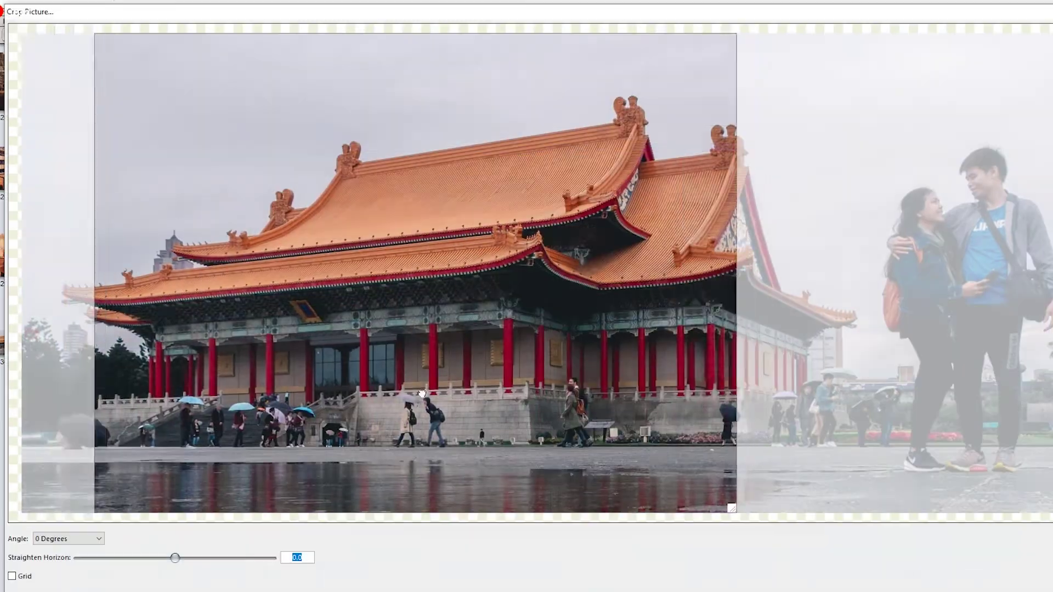
{"action": "left_click_drag", "start_coordinate": [422, 394], "coordinate": [349, 394]}
{"action": "left_click_drag", "start_coordinate": [661, 509], "coordinate": [587, 522]}
{"action": "left_click_drag", "start_coordinate": [570, 482], "coordinate": [1051, 461]}
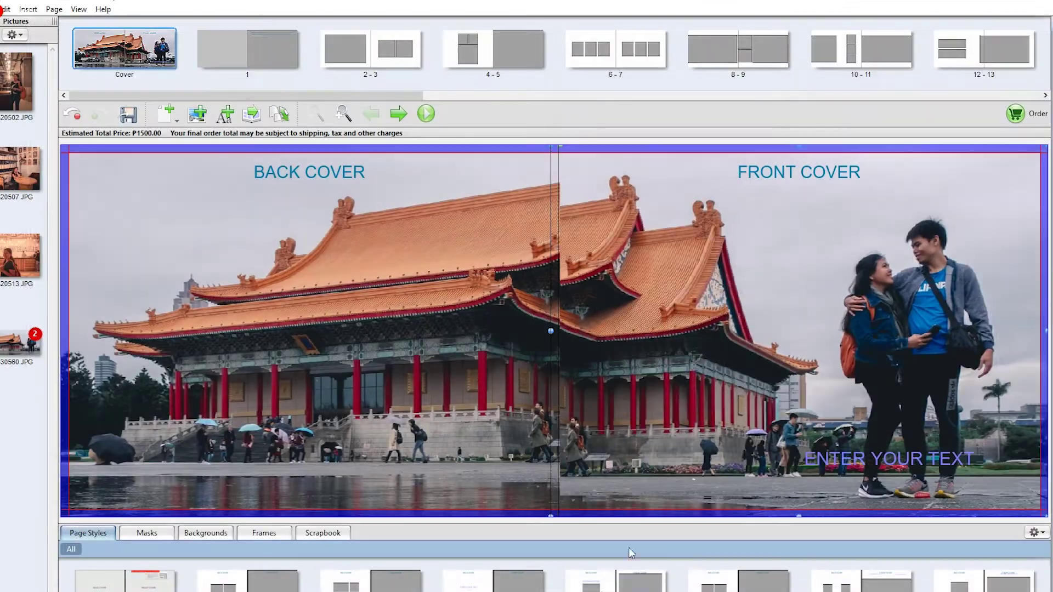
Step: Move the back-cover crop frame to the temple photo's left side
{"action": "left_click_drag", "start_coordinate": [933, 397], "coordinate": [952, 421]}
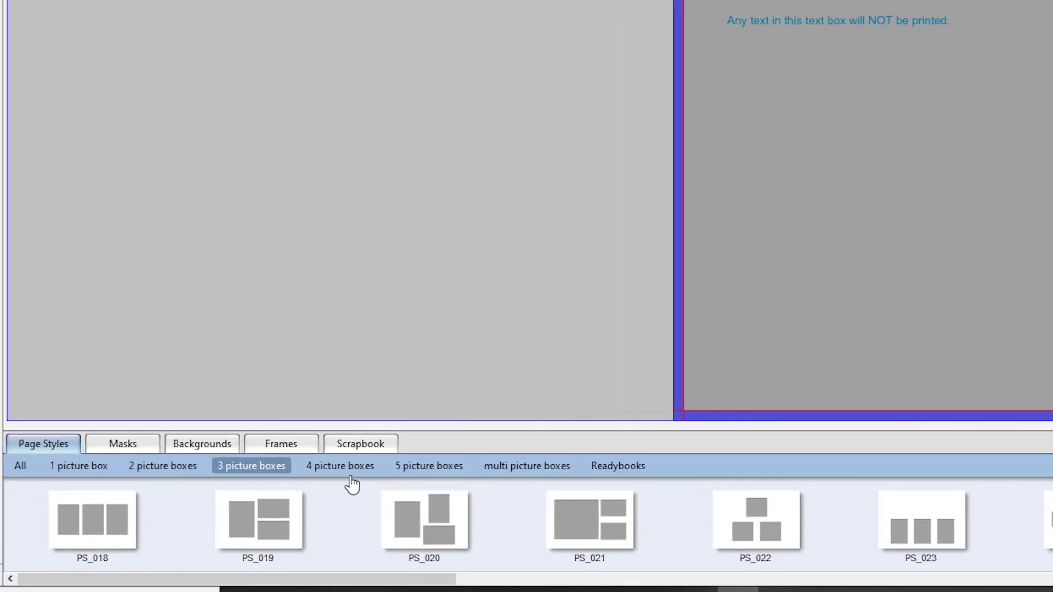
Step: Browse the Readybooks and one-picture-box layouts, then apply layout PS_002 from All to page 1
{"action": "left_click", "coordinate": [616, 473]}
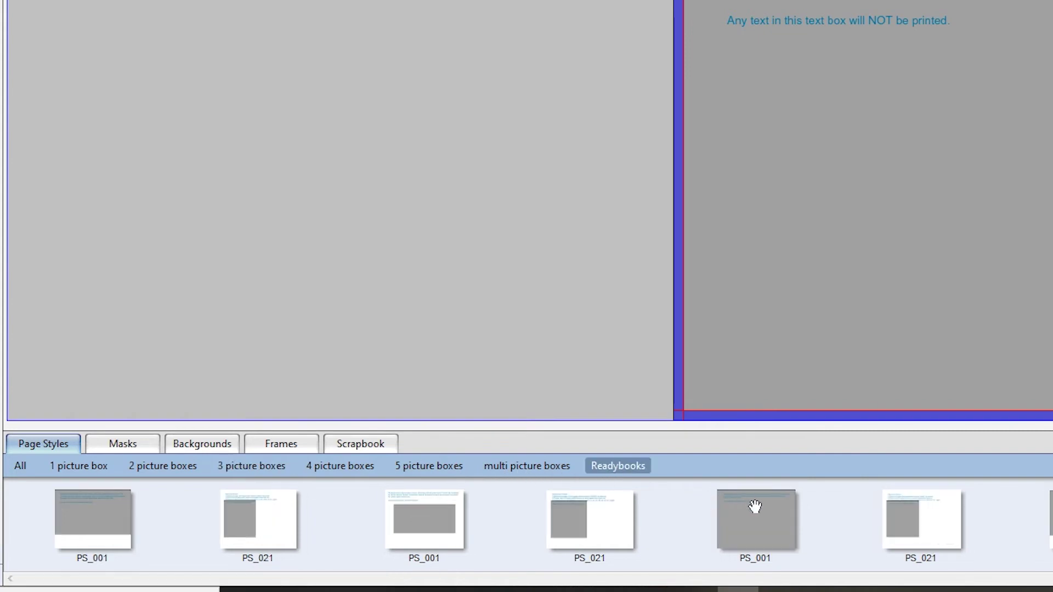
{"action": "left_click", "coordinate": [48, 467]}
{"action": "left_click_drag", "start_coordinate": [433, 580], "coordinate": [597, 581]}
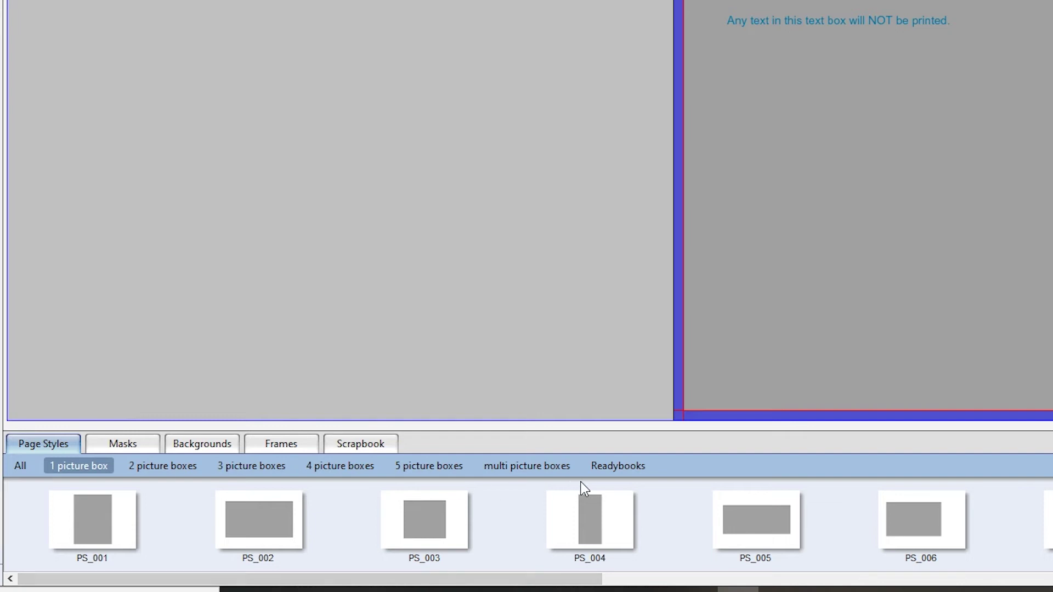
{"action": "left_click", "coordinate": [20, 465]}
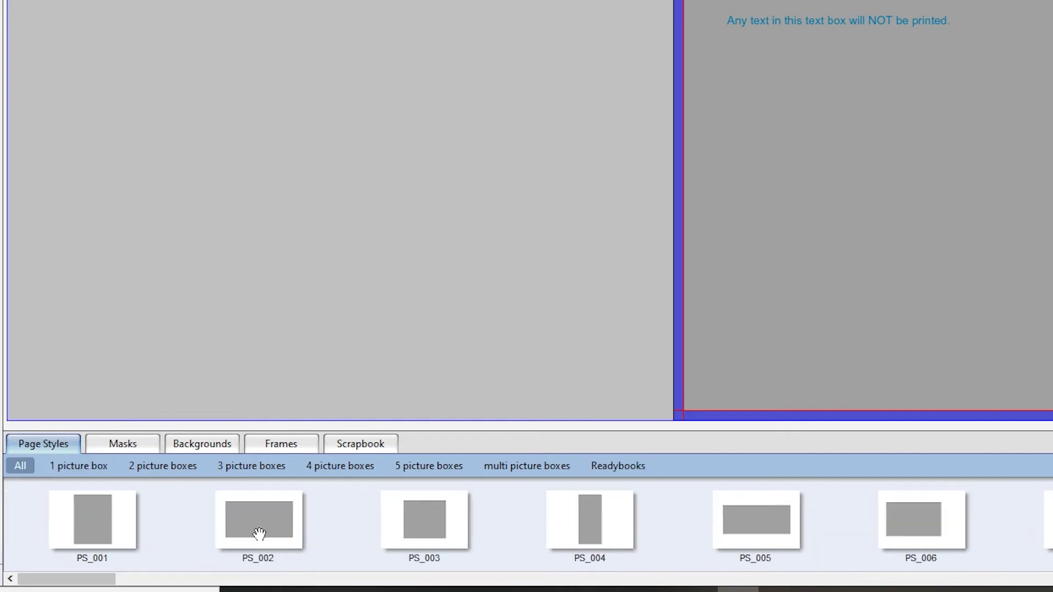
{"action": "left_click_drag", "start_coordinate": [259, 534], "coordinate": [858, 243]}
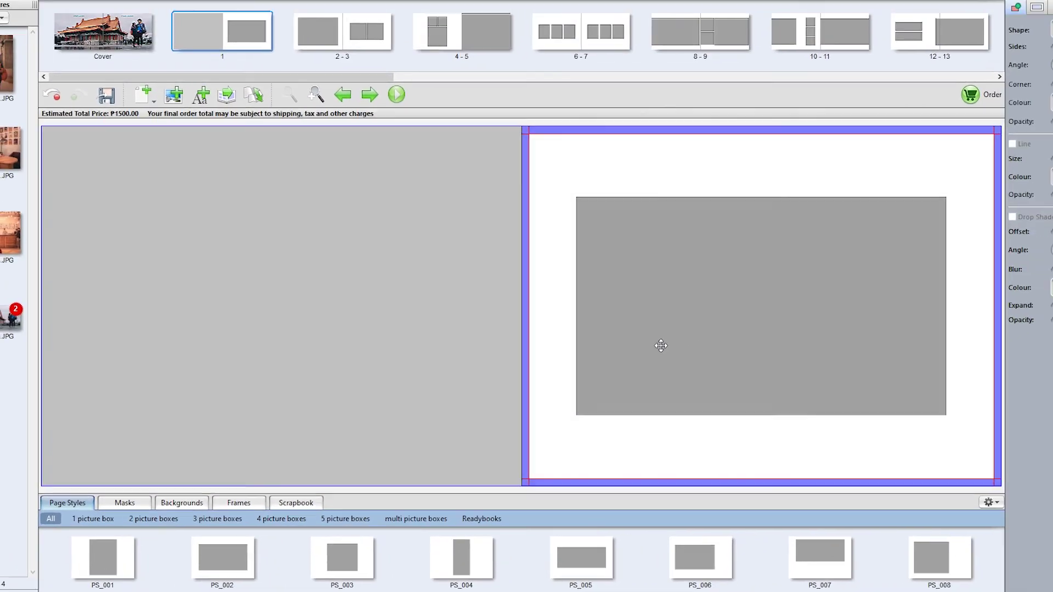
Step: Undo the PS_002 layout and fill page 1 with the PAPA WHALE photo P1520513
{"action": "left_click", "coordinate": [705, 321]}
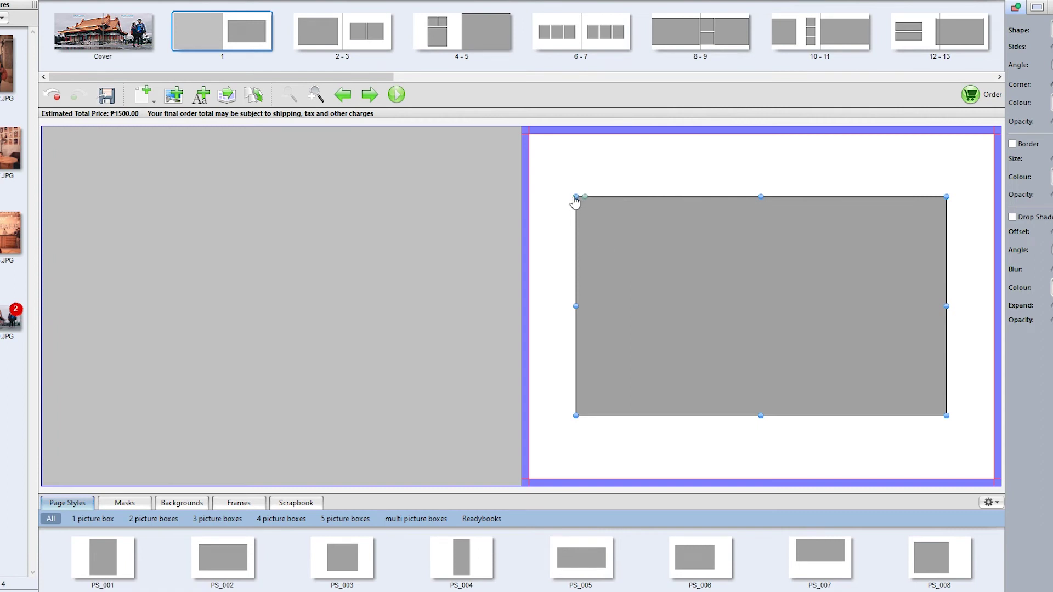
{"action": "key", "text": "ctrl+z"}
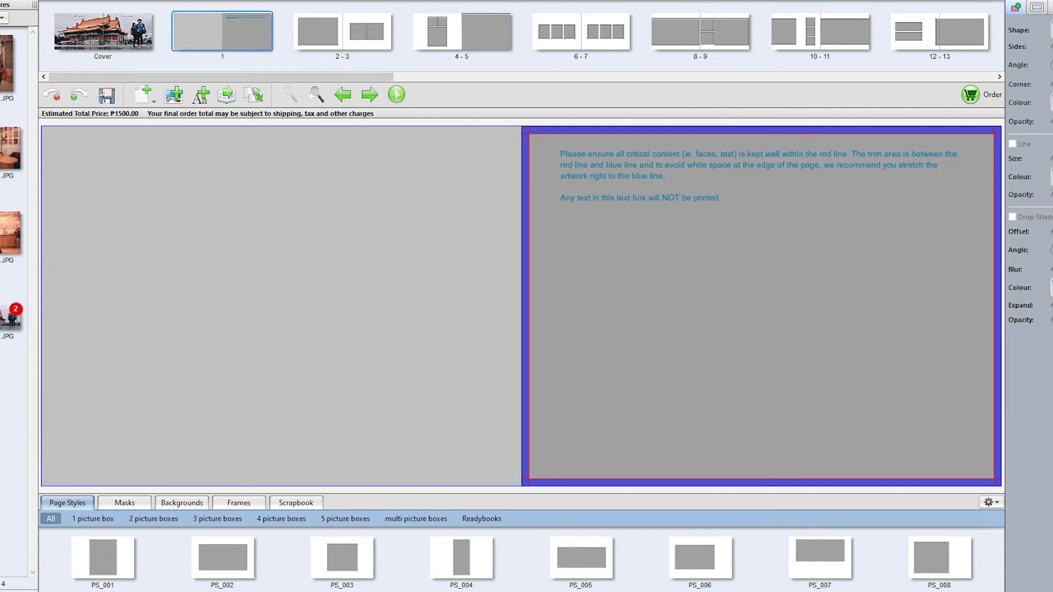
{"action": "left_click_drag", "start_coordinate": [11, 233], "coordinate": [589, 261]}
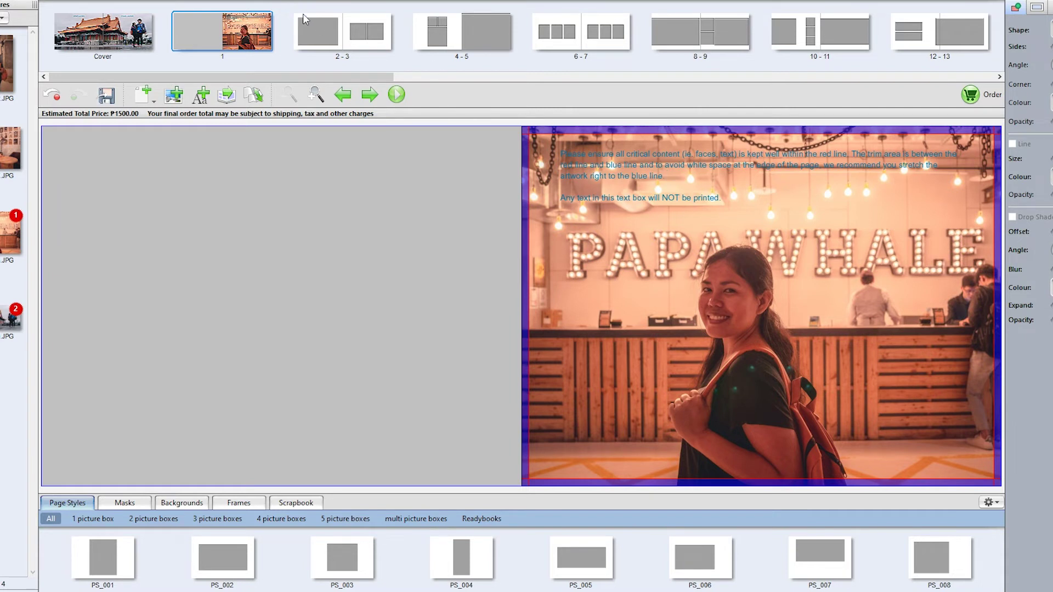
{"action": "left_click", "coordinate": [322, 34]}
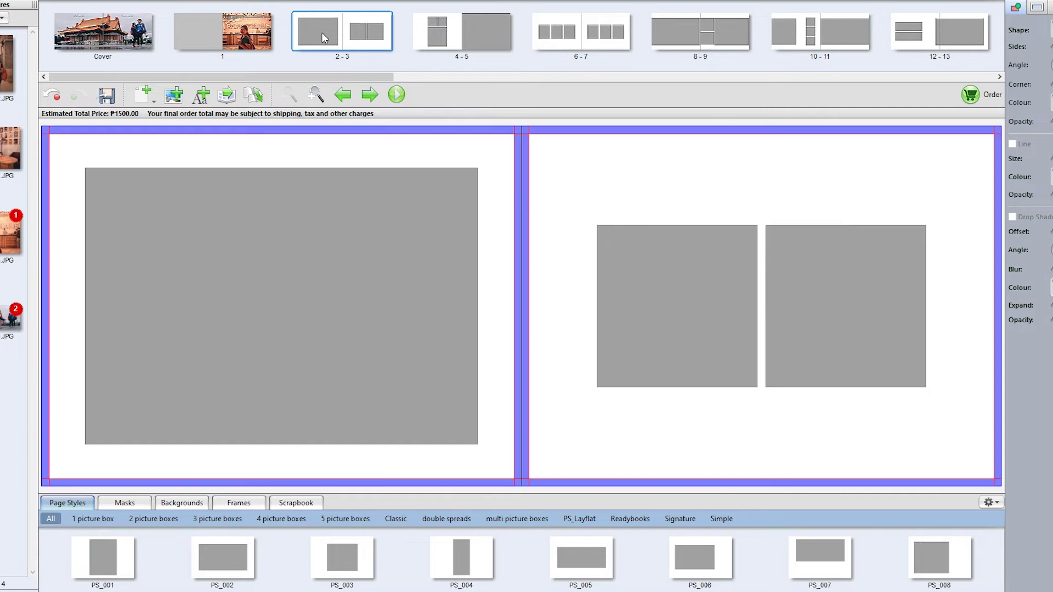
Step: Go to the pages 2–3 spread, checking the Page Options list without changing anything
{"action": "left_click", "coordinate": [152, 104]}
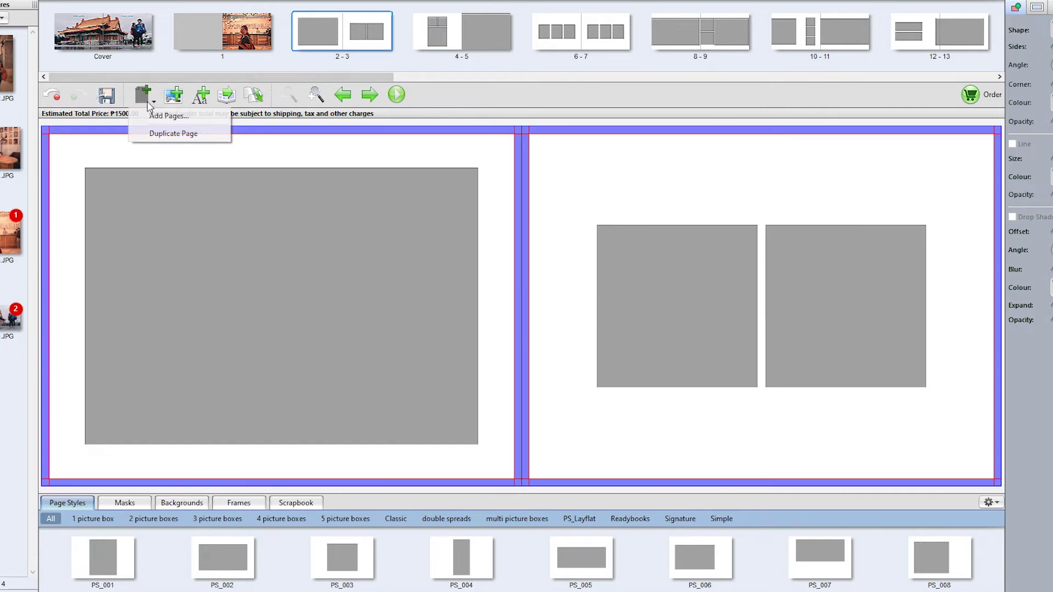
{"action": "left_click", "coordinate": [106, 97]}
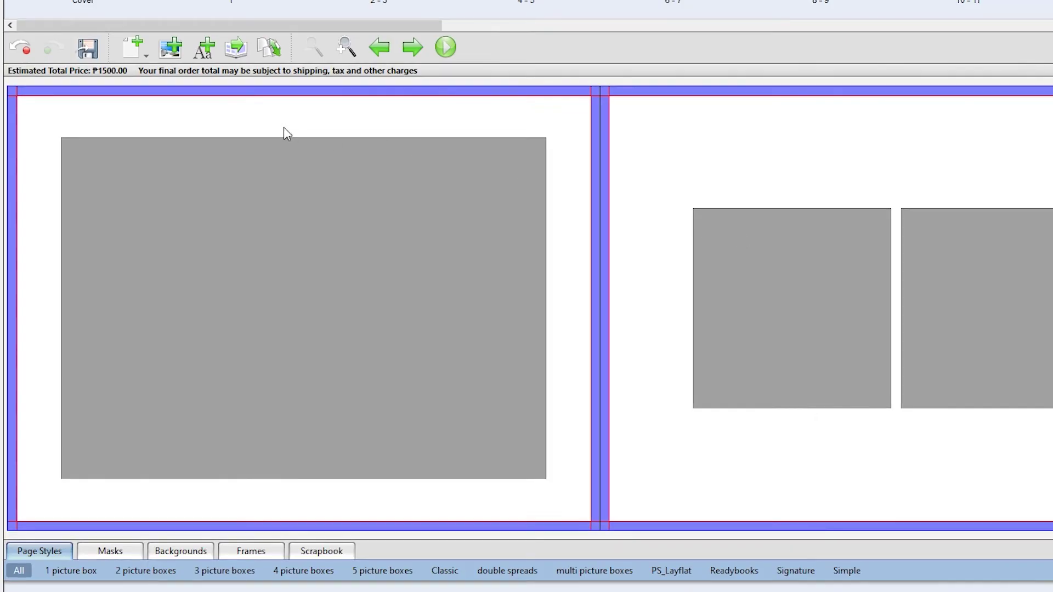
Step: Add a text box on page 2 reading 'Taiwan Trip' and select its text
{"action": "left_click", "coordinate": [204, 48]}
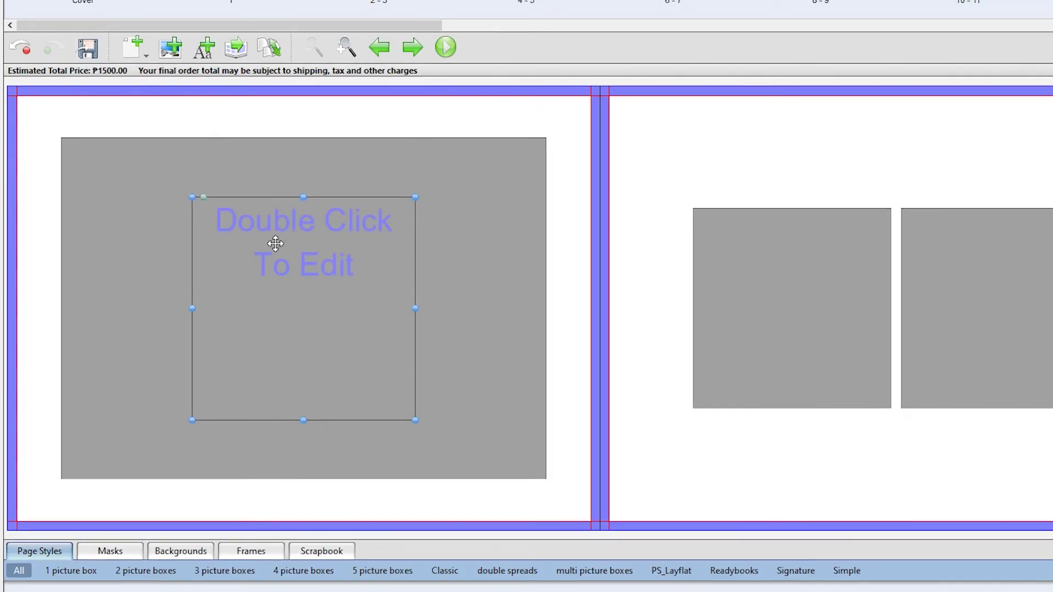
{"action": "double_click", "coordinate": [280, 248]}
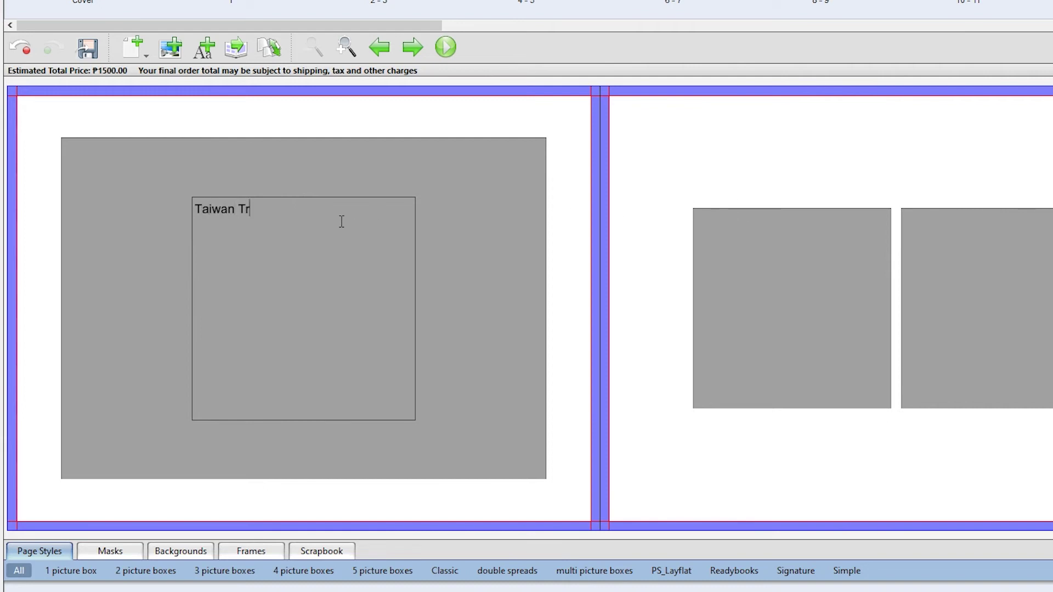
{"action": "type", "text": "Taiwan Trip"}
{"action": "key", "text": "ctrl+a"}
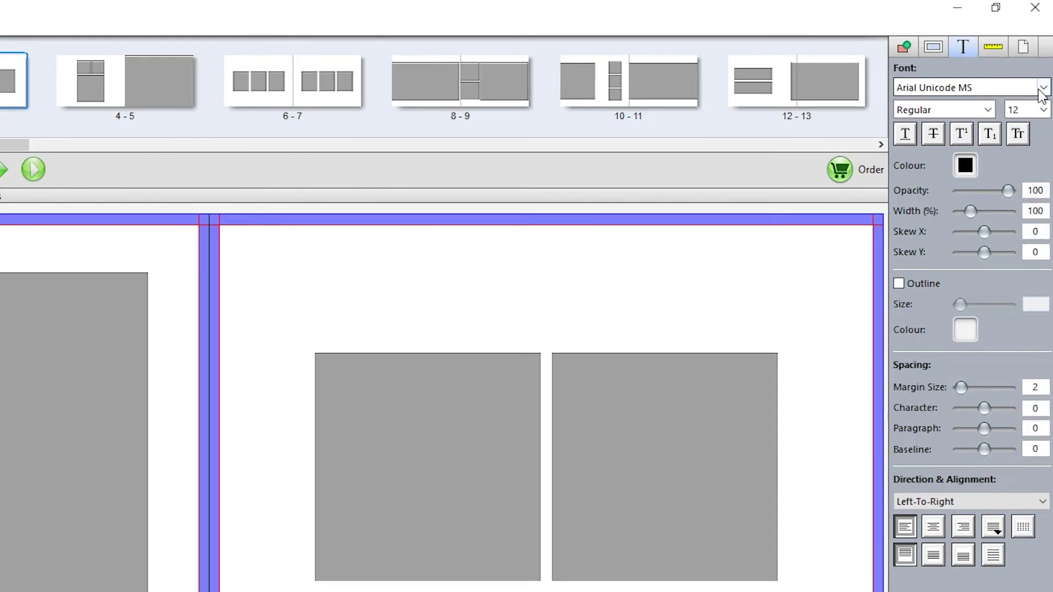
Step: Set the title to the Blessing script font at size 26 and move it to page 2's top-left
{"action": "left_click", "coordinate": [1043, 86]}
{"action": "left_click", "coordinate": [998, 118]}
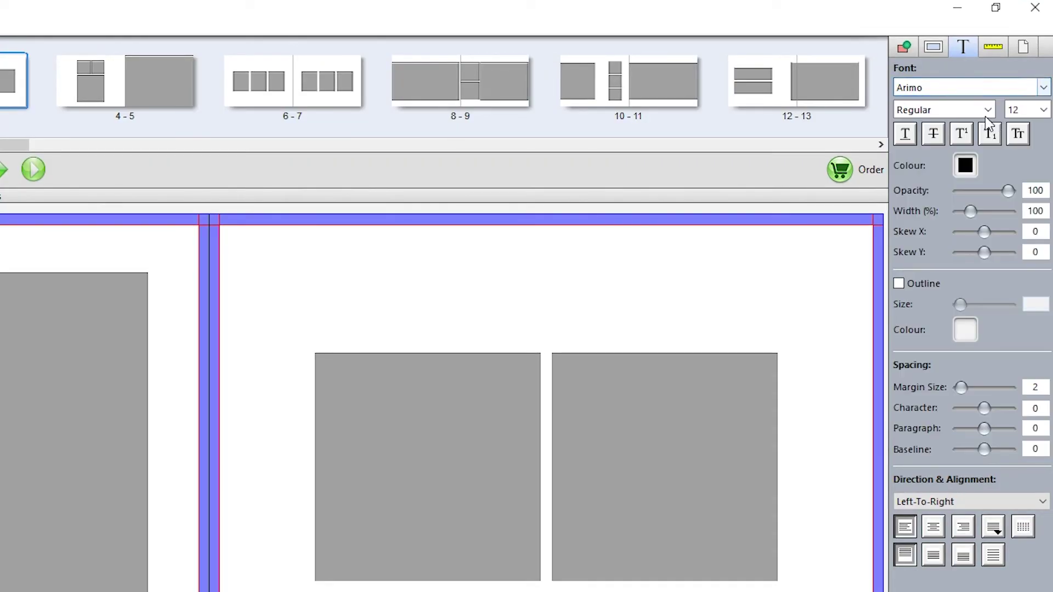
{"action": "double_click", "coordinate": [962, 86]}
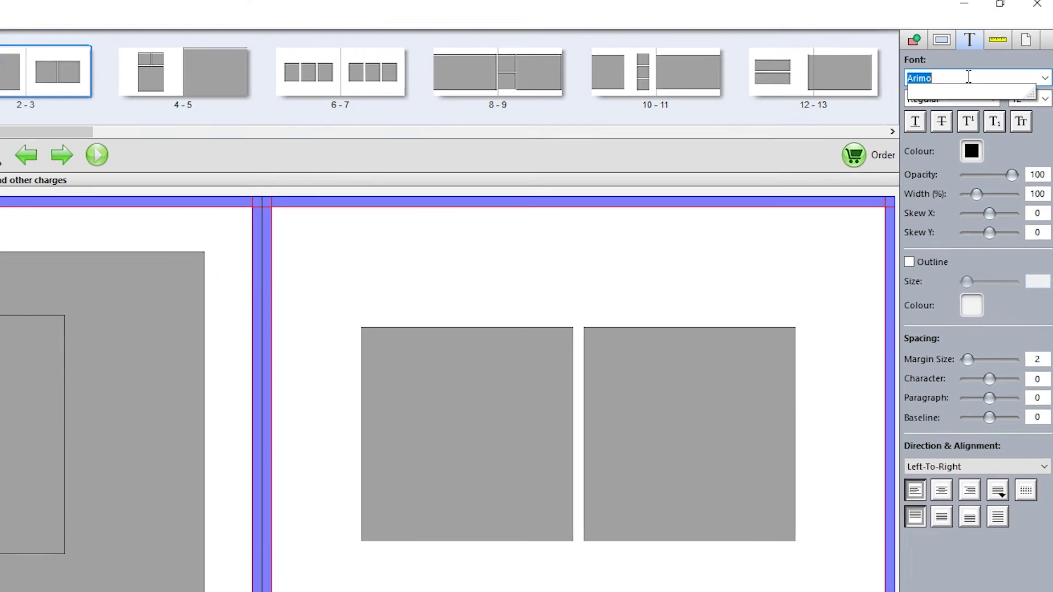
{"action": "left_click", "coordinate": [1043, 87]}
{"action": "left_click", "coordinate": [984, 219]}
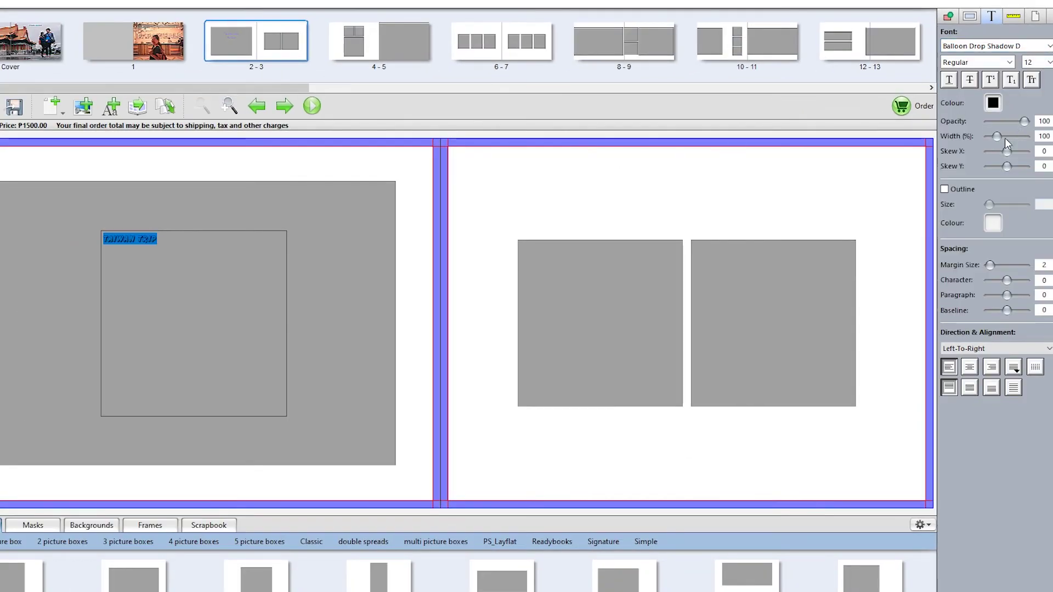
{"action": "left_click", "coordinate": [1048, 62]}
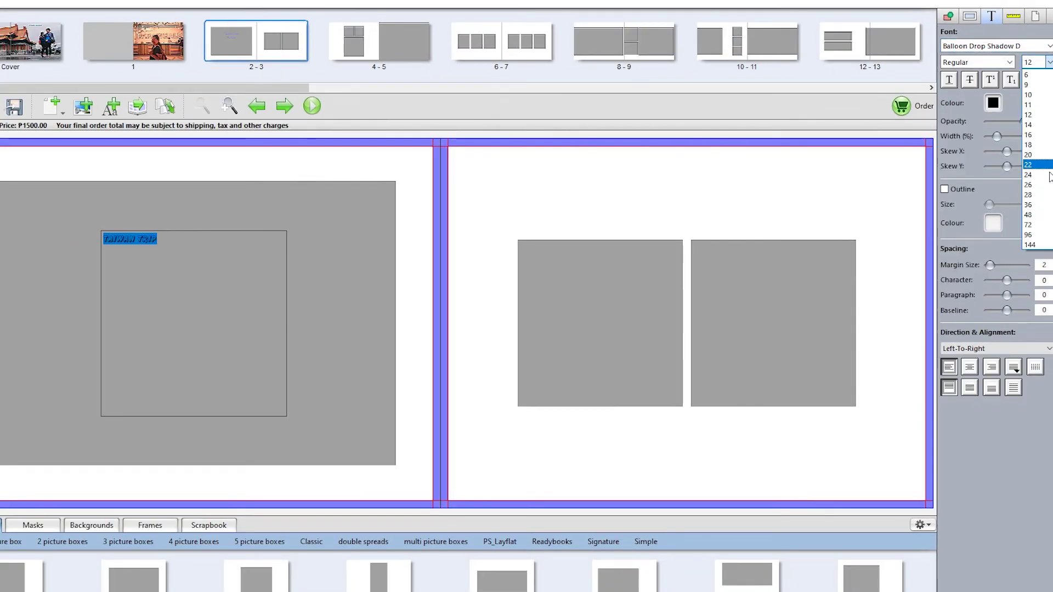
{"action": "left_click", "coordinate": [1038, 201]}
{"action": "left_click", "coordinate": [1049, 46]}
{"action": "left_click", "coordinate": [982, 250]}
{"action": "left_click_drag", "start_coordinate": [196, 239], "coordinate": [88, 203]}
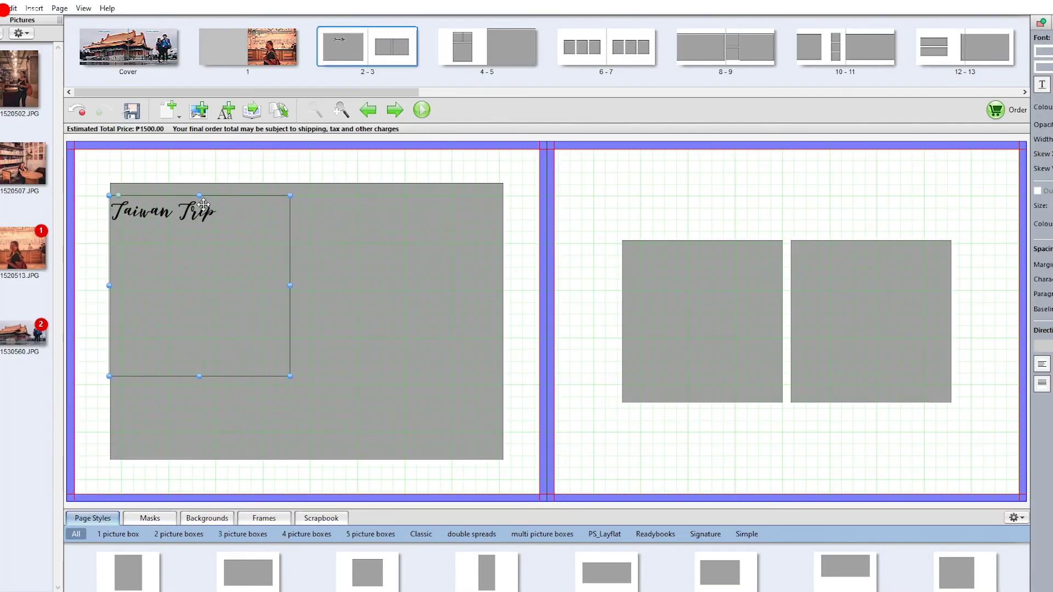
{"action": "left_click_drag", "start_coordinate": [203, 205], "coordinate": [183, 170]}
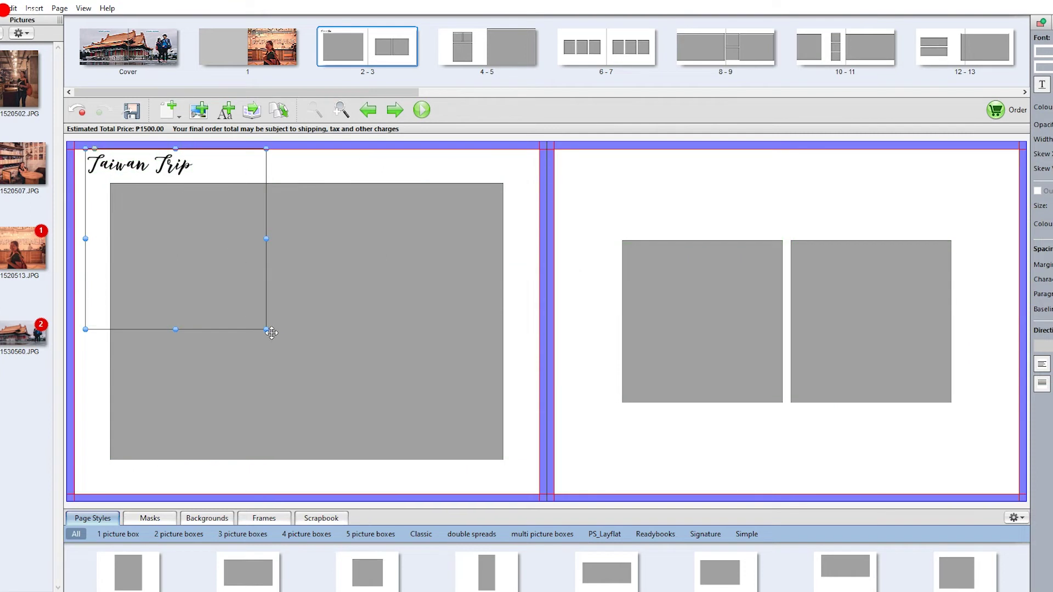
Step: Shift the 'Taiwan Trip' title box further left toward the top-left corner
{"action": "double_click", "coordinate": [181, 171]}
{"action": "triple_click", "coordinate": [188, 169]}
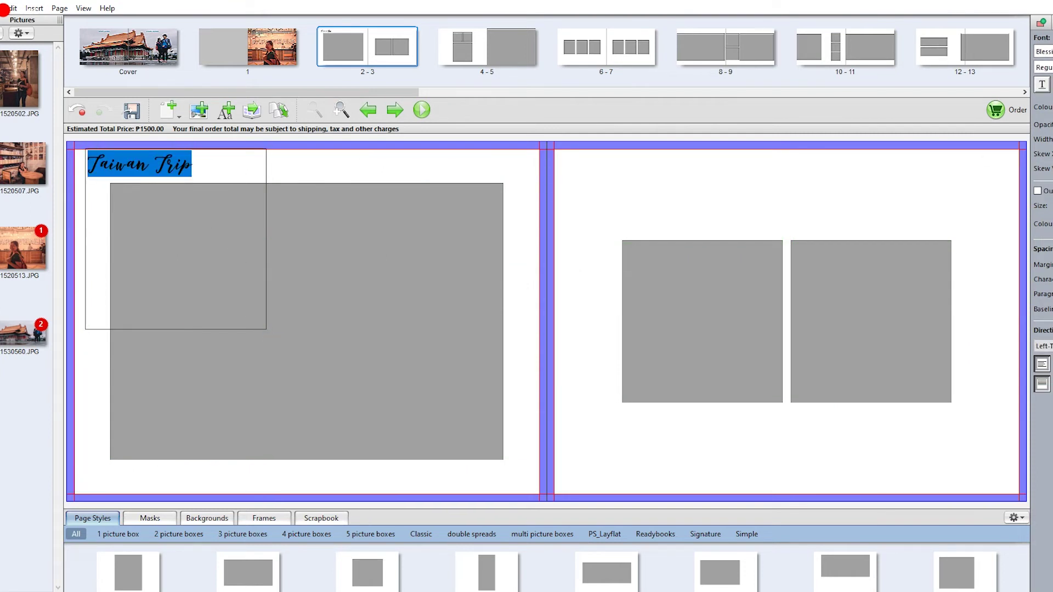
{"action": "left_click", "coordinate": [384, 190]}
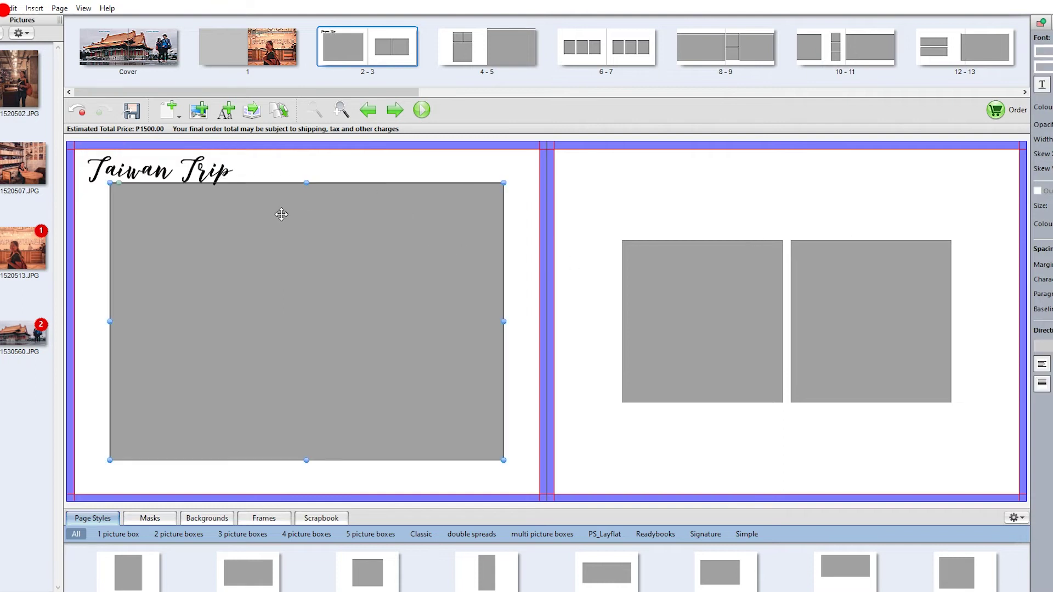
{"action": "left_click_drag", "start_coordinate": [202, 248], "coordinate": [178, 253]}
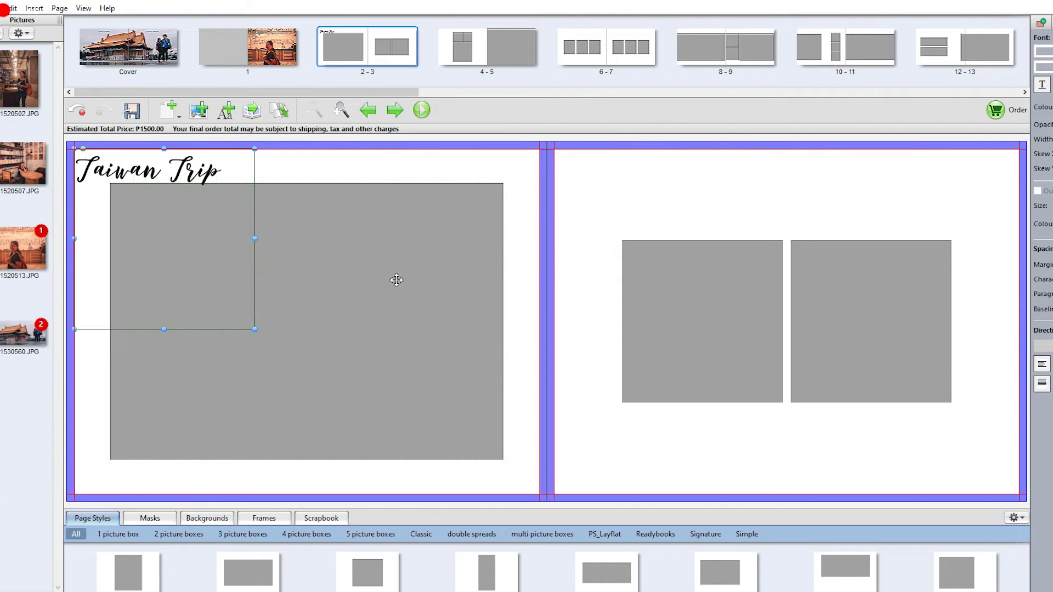
Step: Move the large picture frame slightly lower, undoing an accidental bookshop photo drop
{"action": "left_click", "coordinate": [398, 285]}
{"action": "mouse_move", "coordinate": [409, 315]}
{"action": "left_mouse_down"}
{"action": "mouse_move", "coordinate": [395, 344]}
{"action": "mouse_move", "coordinate": [388, 327]}
{"action": "mouse_move", "coordinate": [397, 320]}
{"action": "left_mouse_up"}
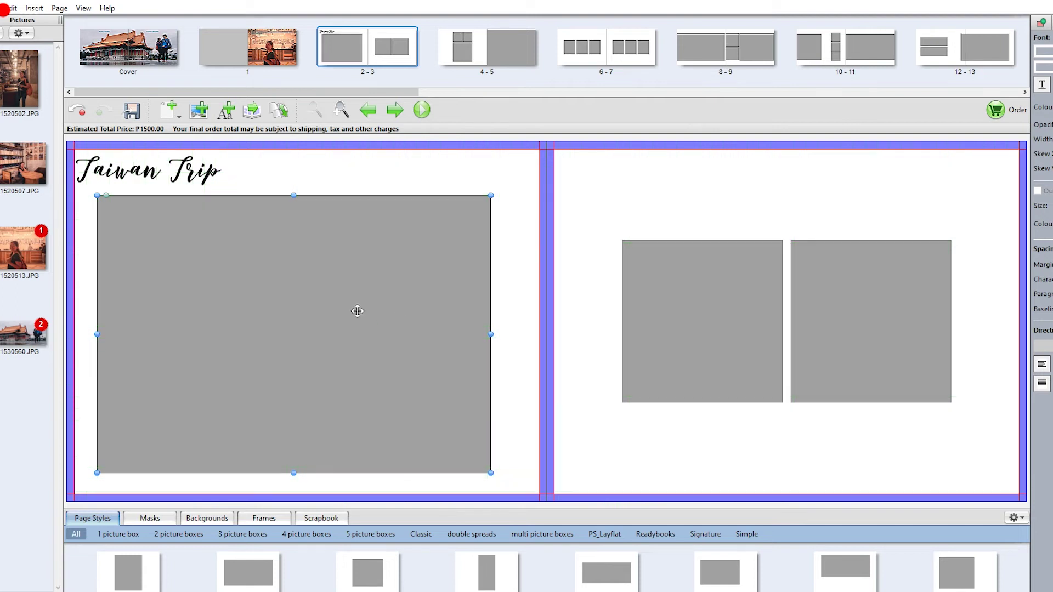
{"action": "left_click_drag", "start_coordinate": [26, 195], "coordinate": [195, 237]}
{"action": "key", "text": "ctrl+z"}
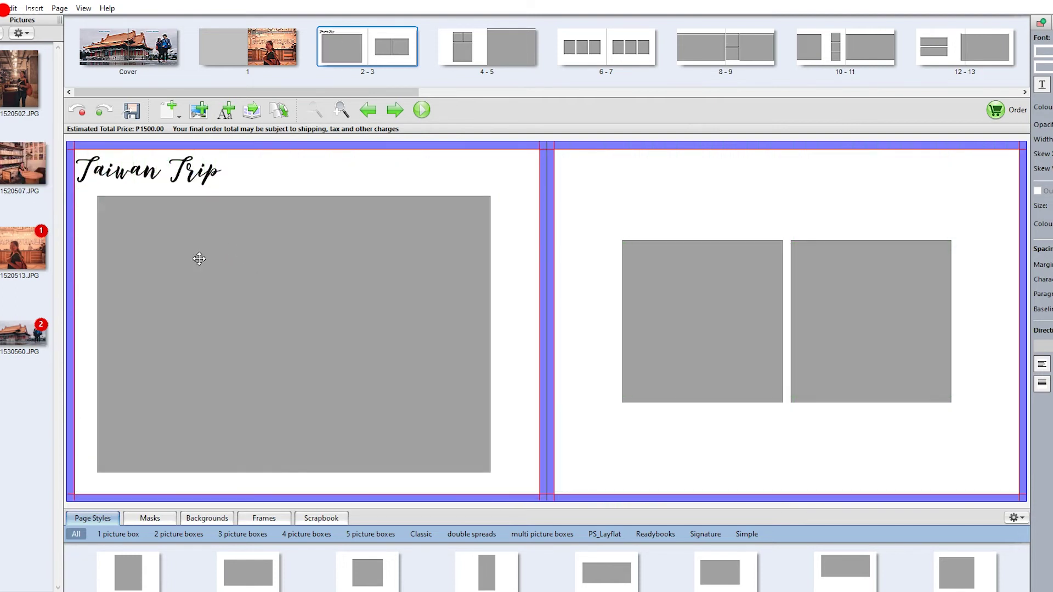
{"action": "left_click", "coordinate": [364, 285]}
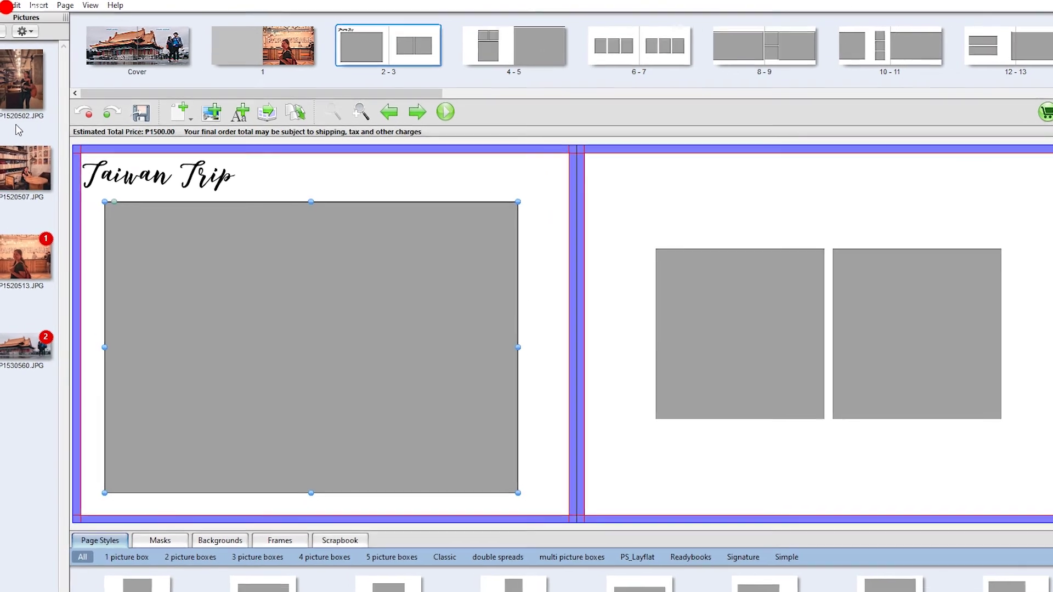
Step: Put photo P1520507 in the large left frame and nudge the title slightly right
{"action": "left_click_drag", "start_coordinate": [27, 151], "coordinate": [467, 372]}
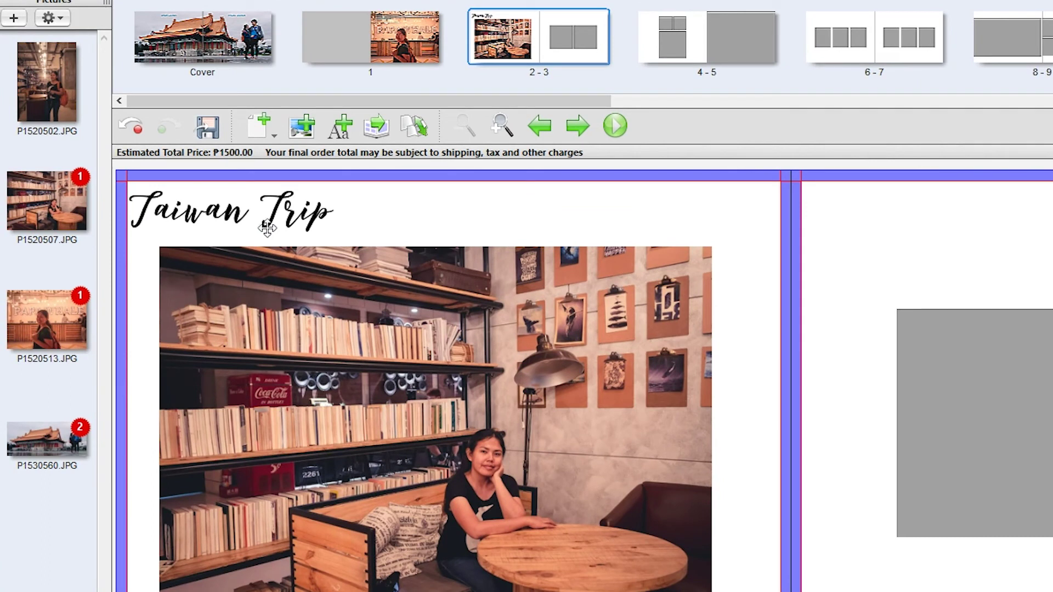
{"action": "left_click", "coordinate": [258, 209]}
{"action": "left_click_drag", "start_coordinate": [280, 220], "coordinate": [295, 222]}
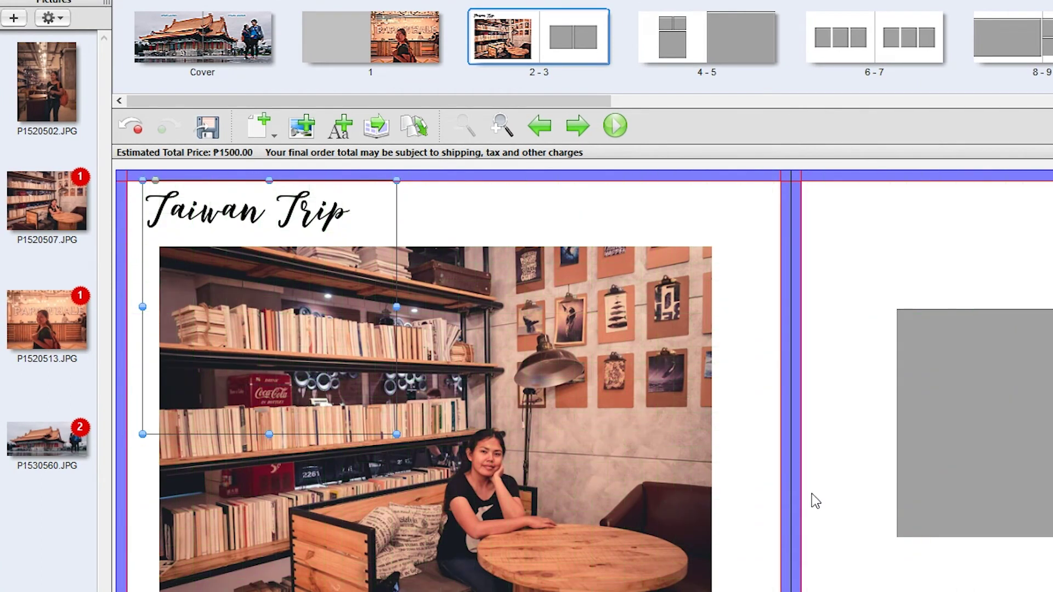
{"action": "left_click", "coordinate": [762, 527]}
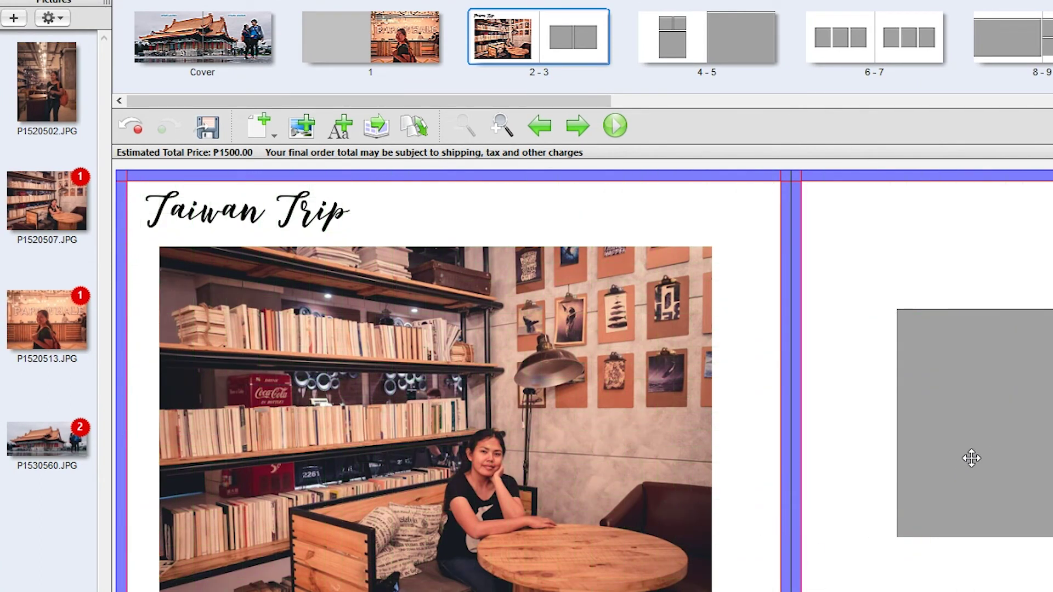
Step: Fill both right-page frames with photo P1520502
{"action": "left_click_drag", "start_coordinate": [52, 94], "coordinate": [1001, 432]}
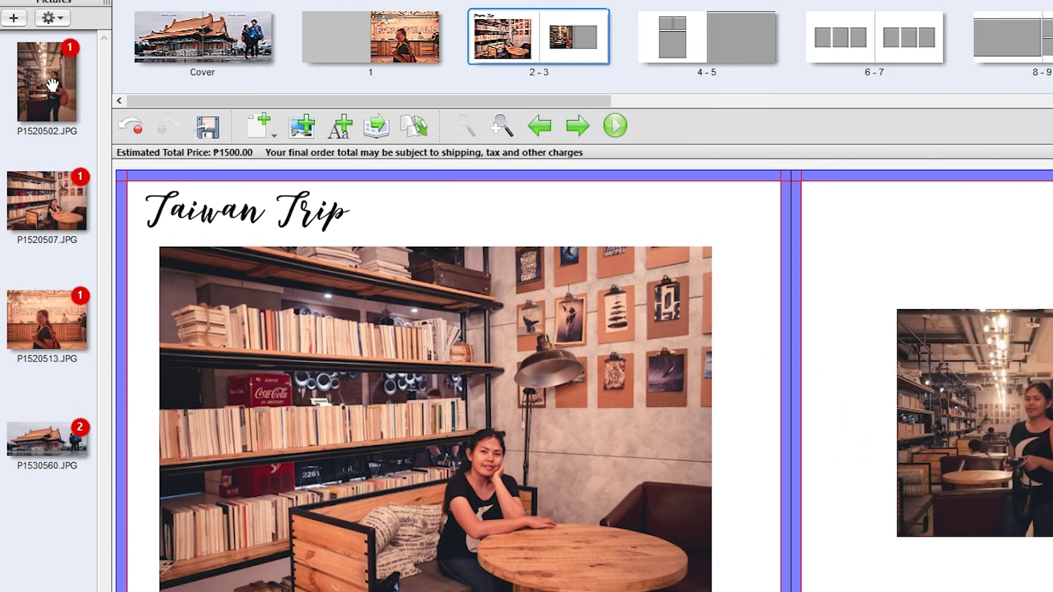
{"action": "left_click_drag", "start_coordinate": [52, 87], "coordinate": [1043, 477]}
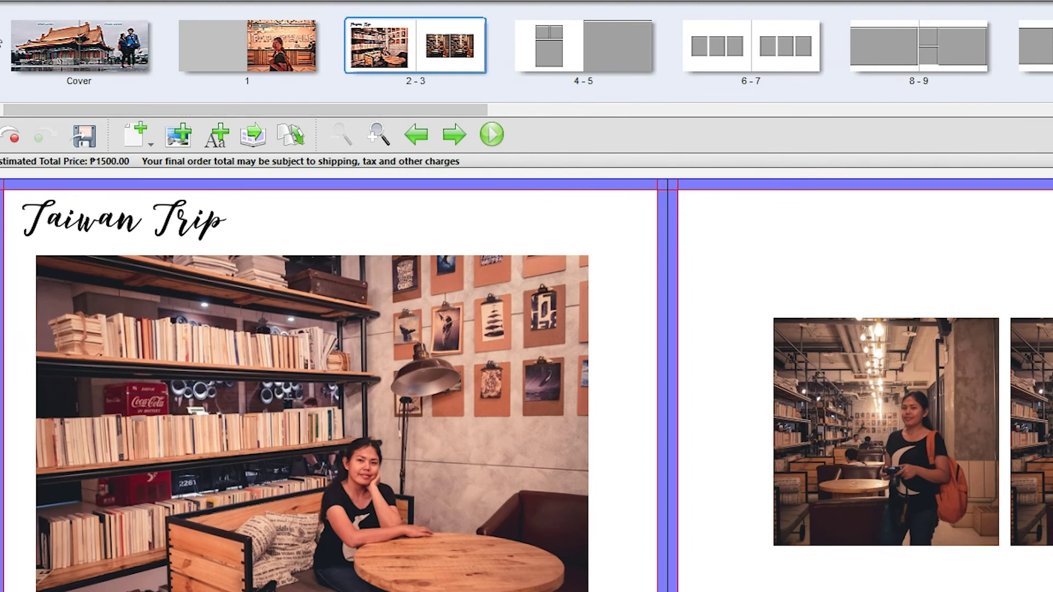
{"action": "left_click_drag", "start_coordinate": [428, 110], "coordinate": [1052, 154]}
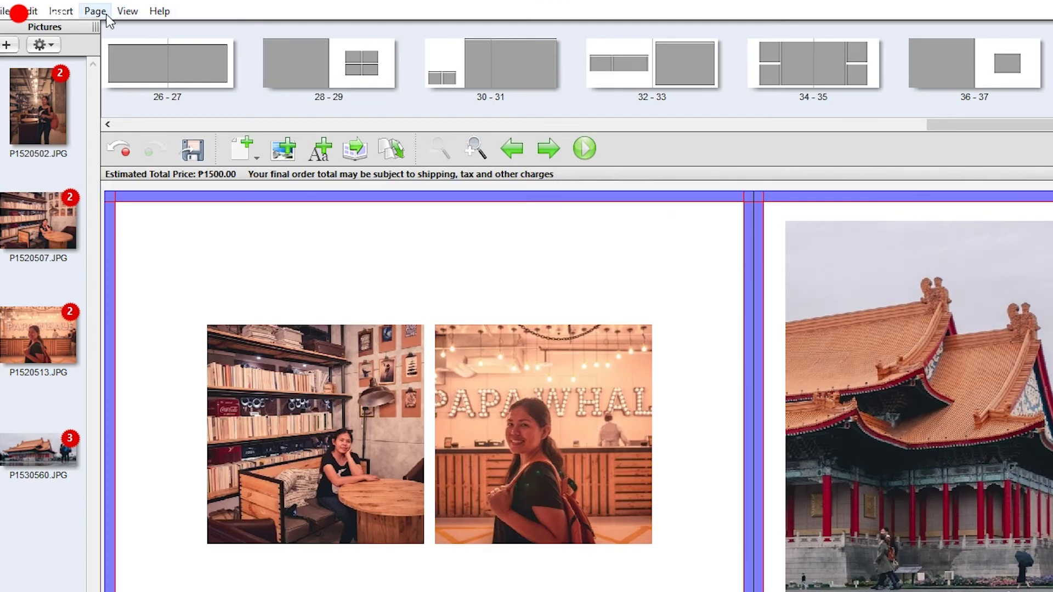
Step: Open the Rearrange Pages panel from the Page menu
{"action": "left_click", "coordinate": [105, 14]}
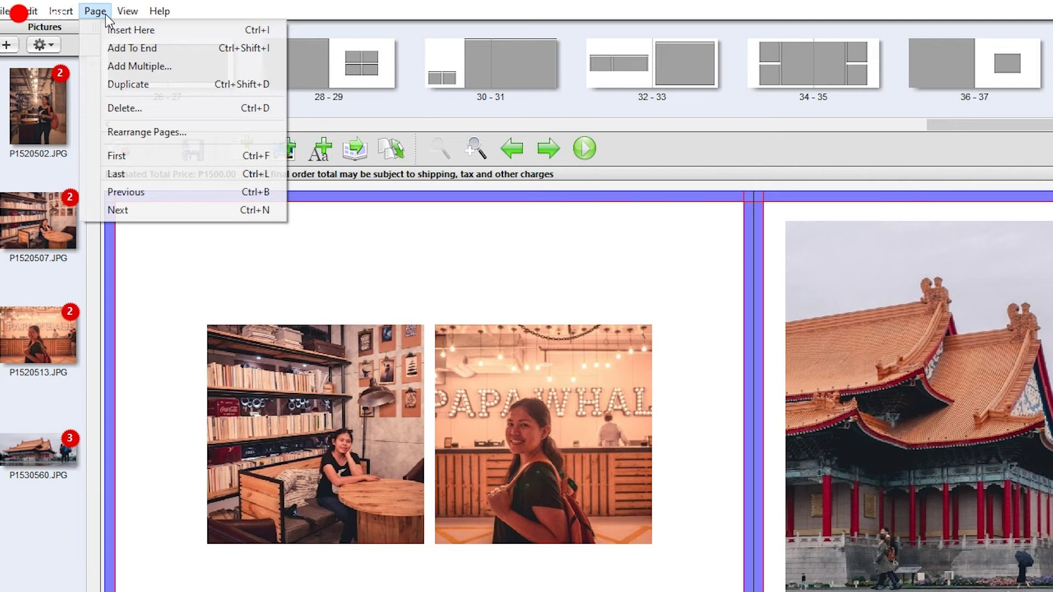
{"action": "left_click", "coordinate": [113, 133]}
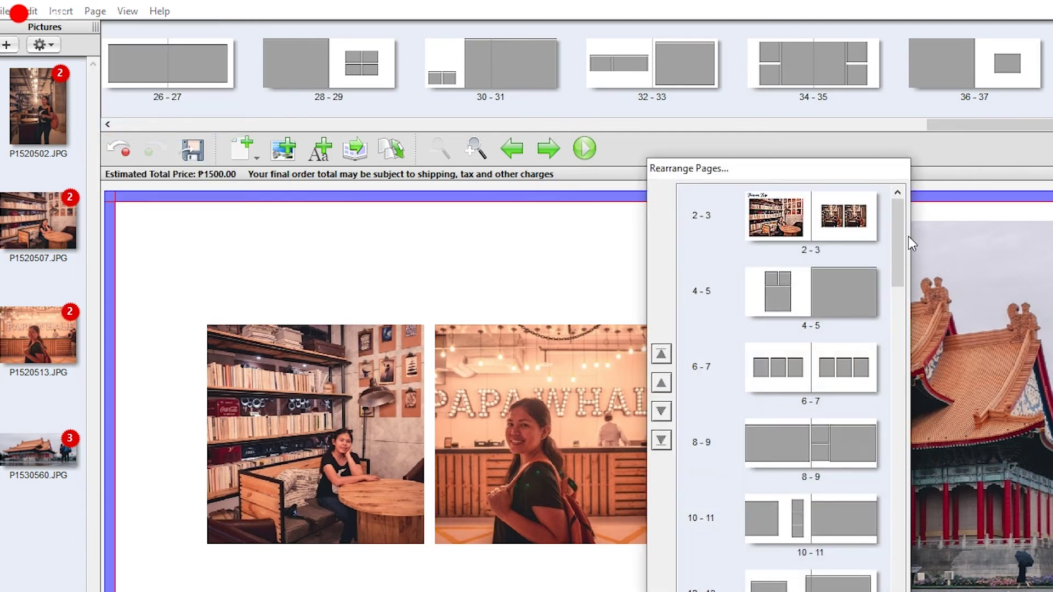
{"action": "left_click_drag", "start_coordinate": [898, 237], "coordinate": [882, 531]}
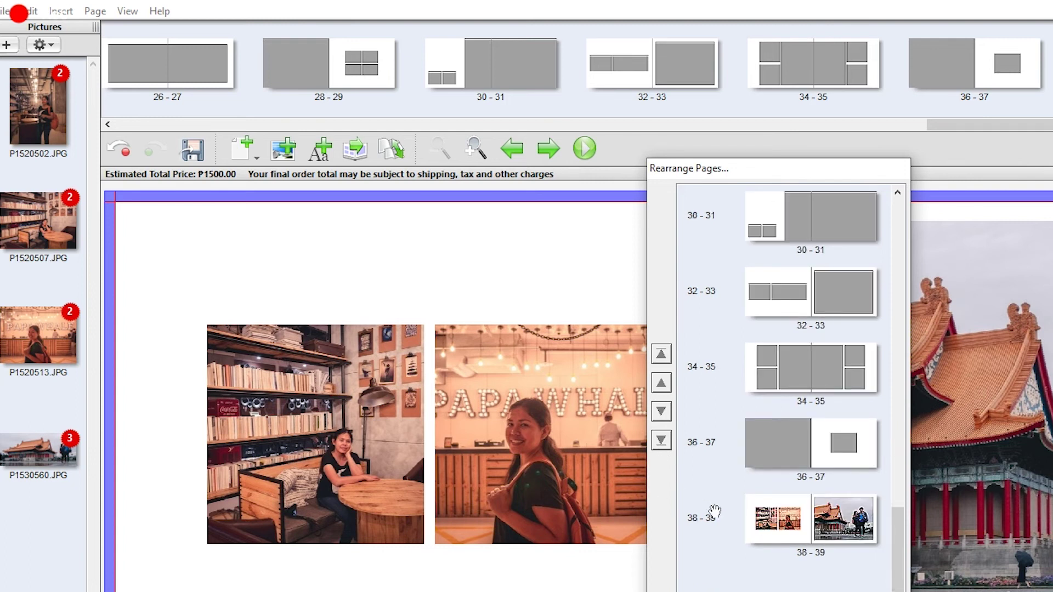
Step: Move spread 38-39 many positions earlier in the page order and close the panel
{"action": "left_click", "coordinate": [771, 526]}
{"action": "left_click", "coordinate": [660, 383]}
{"action": "double_click", "coordinate": [661, 383]}
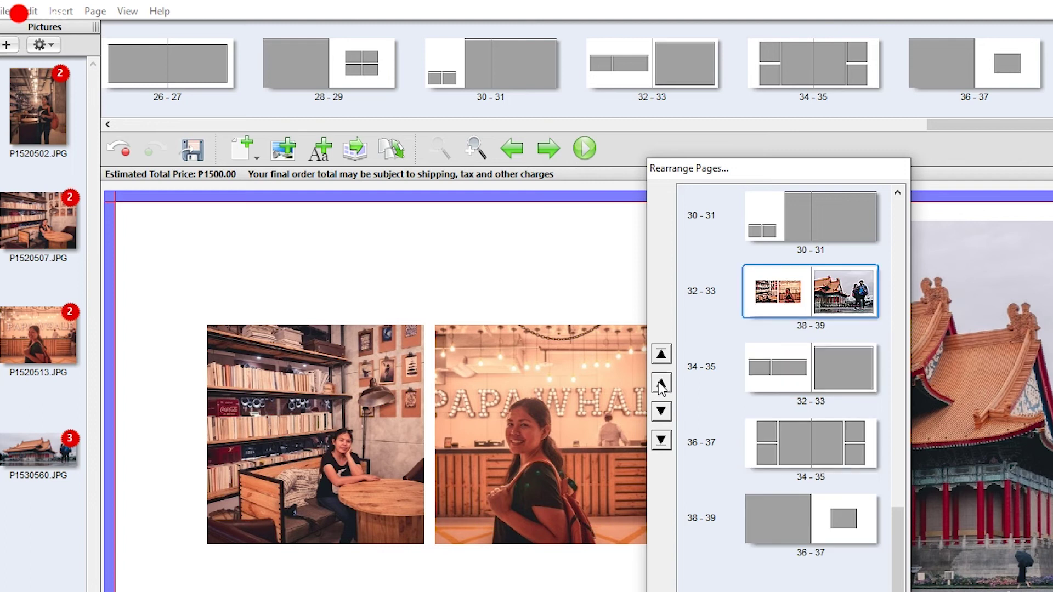
{"action": "left_click", "coordinate": [661, 383]}
{"action": "left_click", "coordinate": [661, 383]}
{"action": "double_click", "coordinate": [661, 383]}
{"action": "double_click", "coordinate": [661, 383]}
{"action": "double_click", "coordinate": [660, 383]}
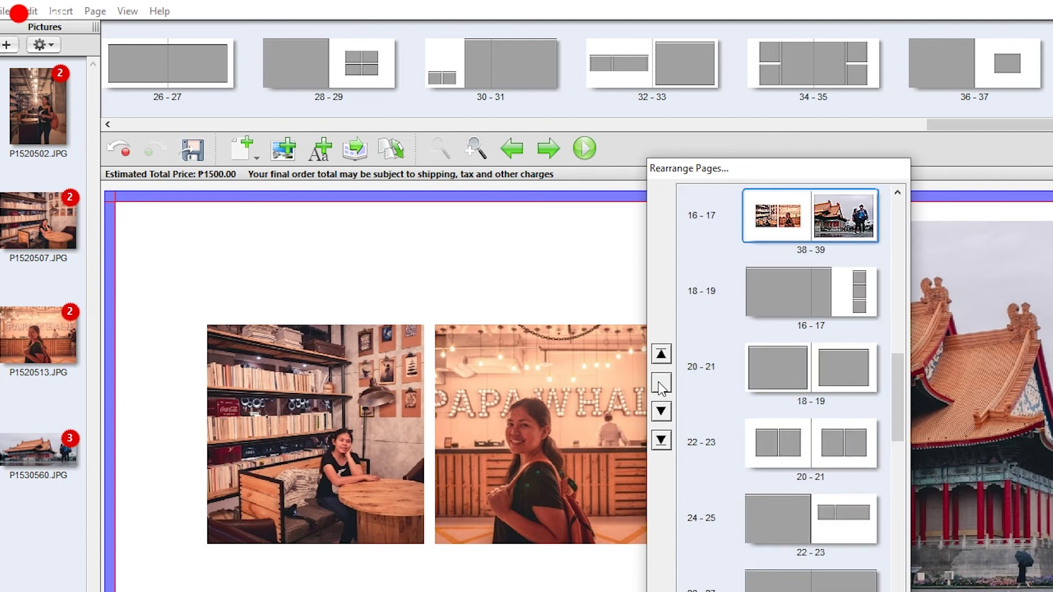
{"action": "double_click", "coordinate": [661, 383]}
{"action": "left_click", "coordinate": [808, 590]}
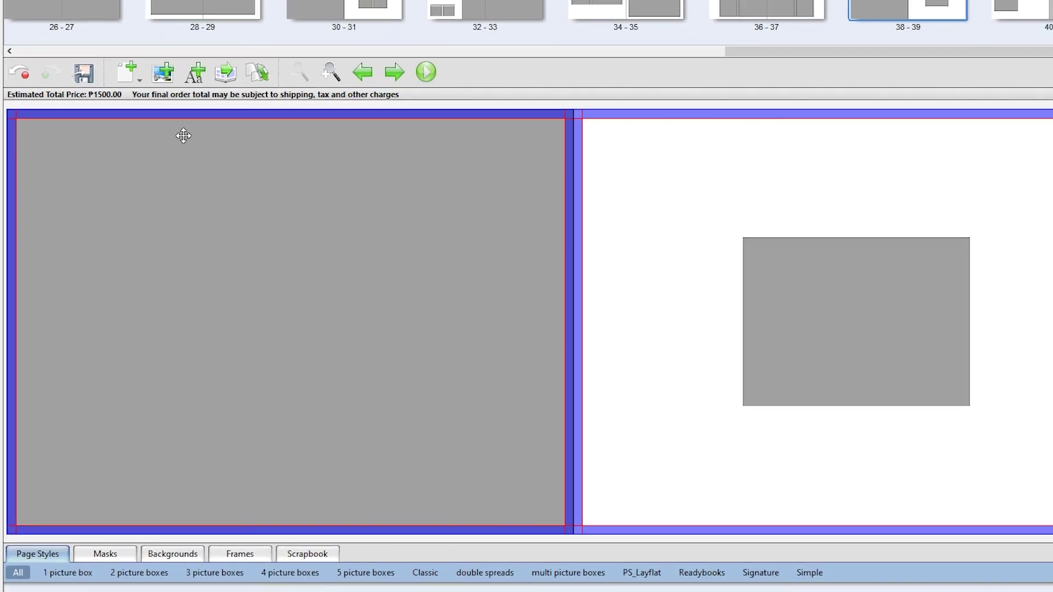
{"action": "left_click", "coordinate": [257, 73]}
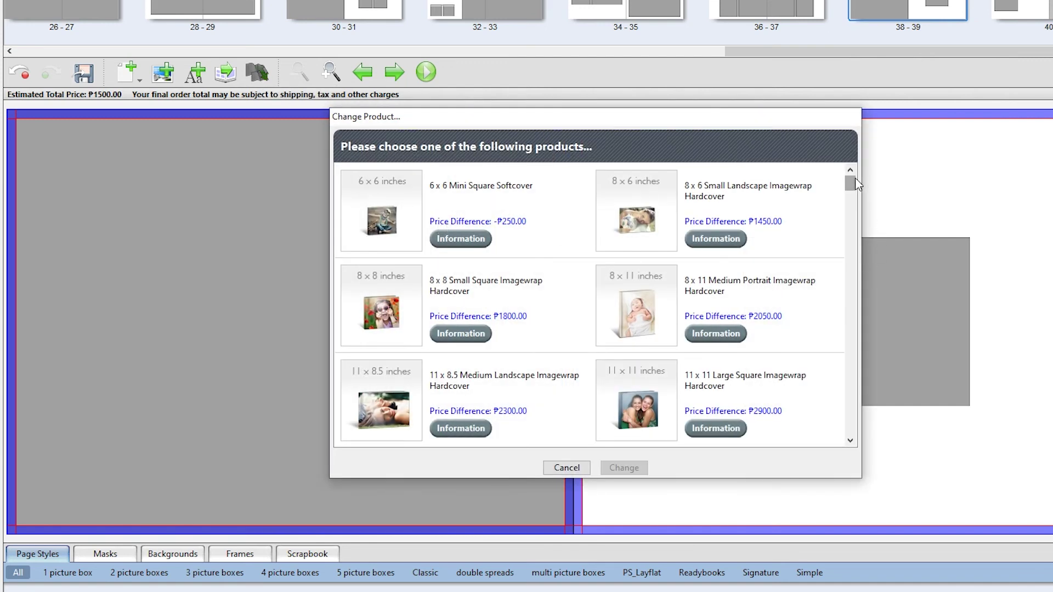
{"action": "left_click_drag", "start_coordinate": [851, 184], "coordinate": [854, 211]}
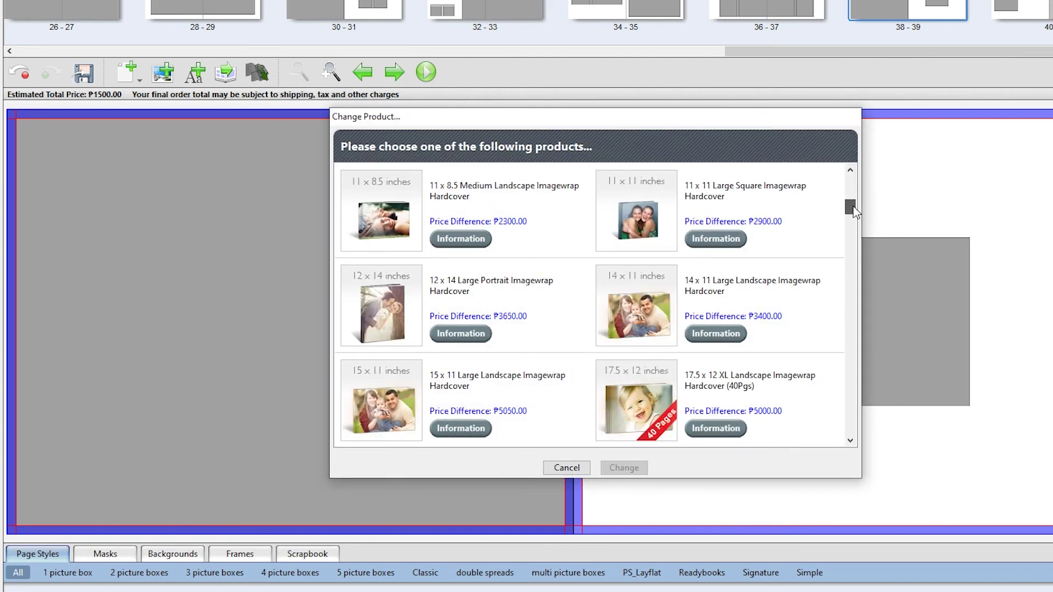
{"action": "left_click", "coordinate": [563, 469]}
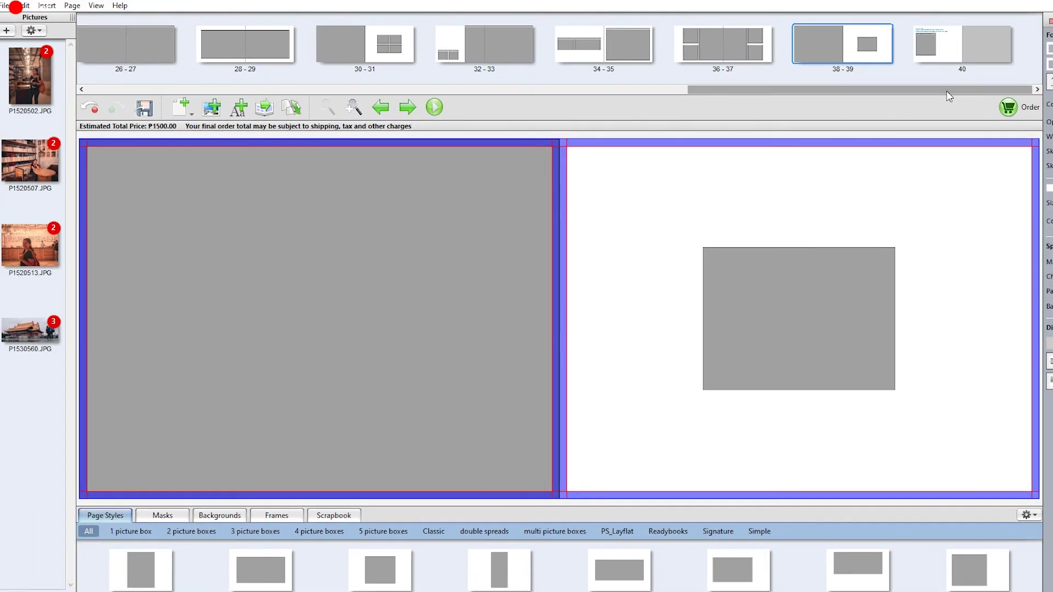
{"action": "left_click_drag", "start_coordinate": [949, 89], "coordinate": [679, 108]}
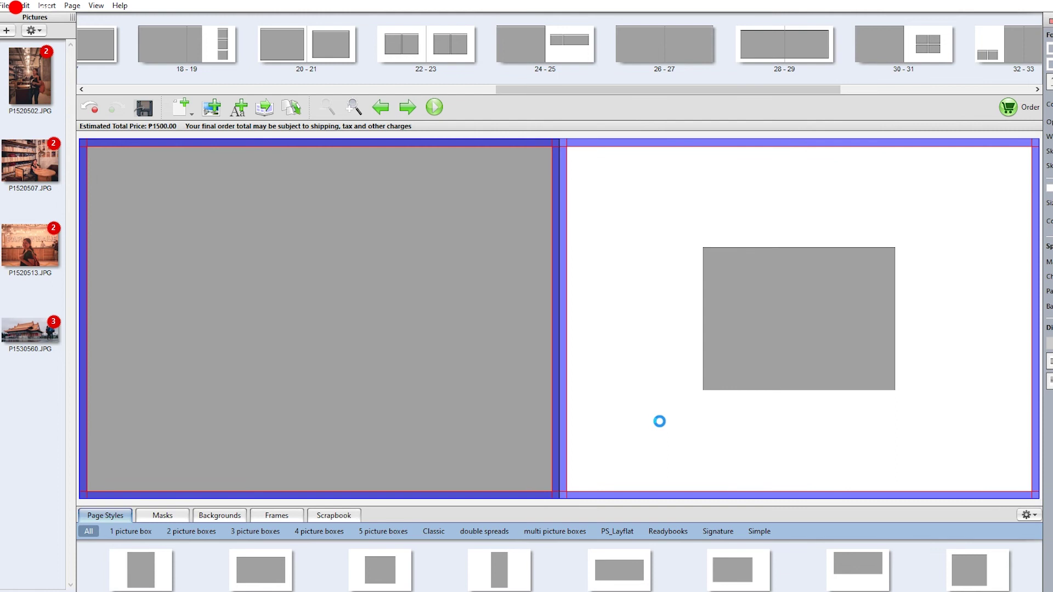
{"action": "left_click", "coordinate": [15, 6]}
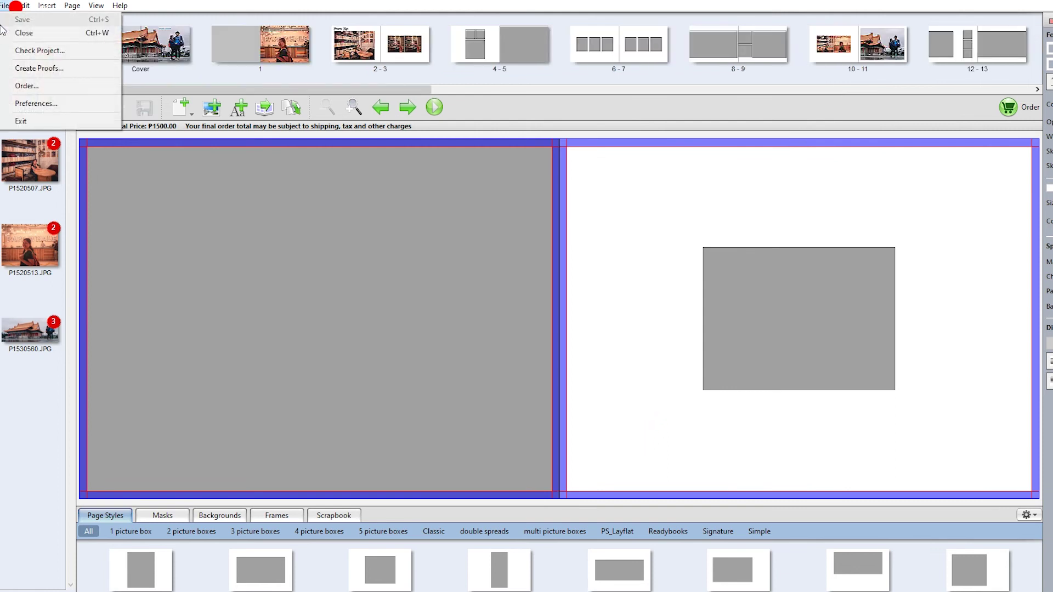